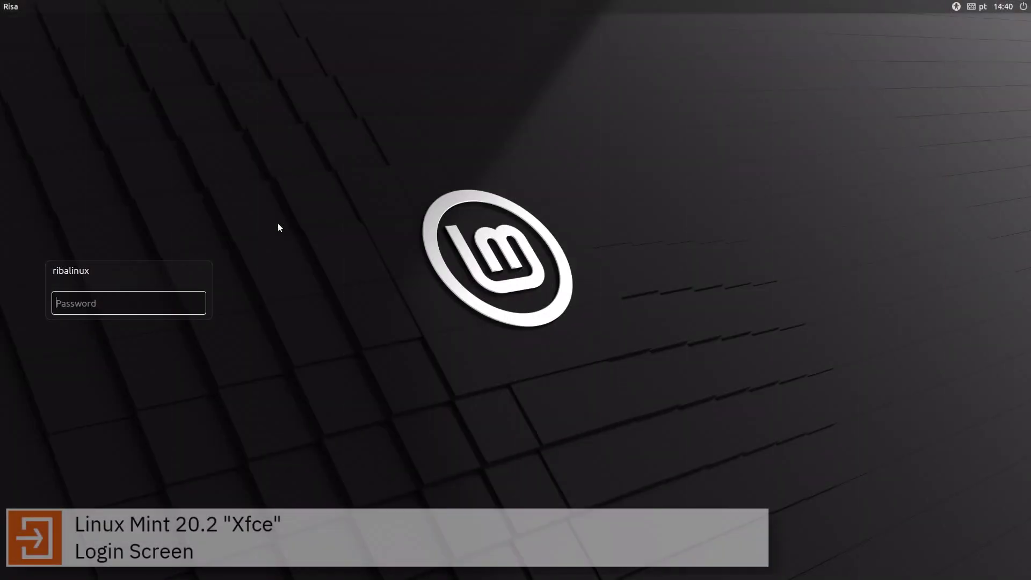
type("•••••")
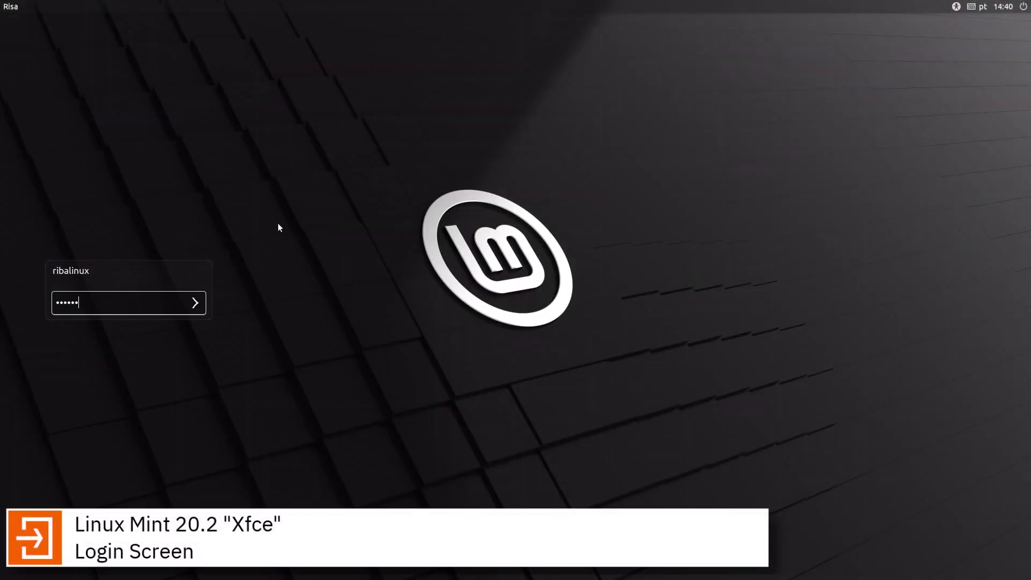
type("•••")
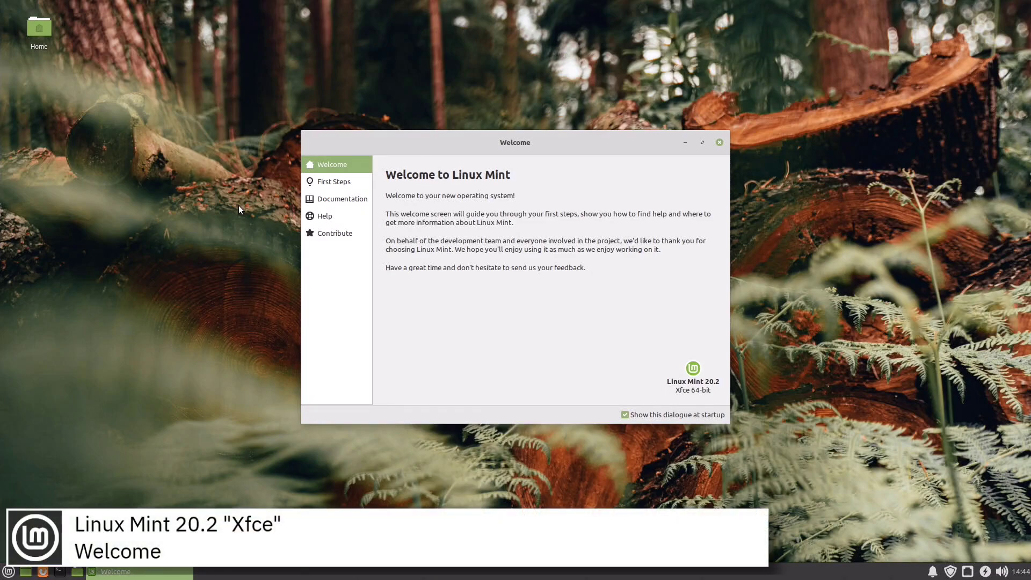
Browse the Welcome Screen's First Steps, Documentation, Help and Contribute pages.
left_click(314, 185)
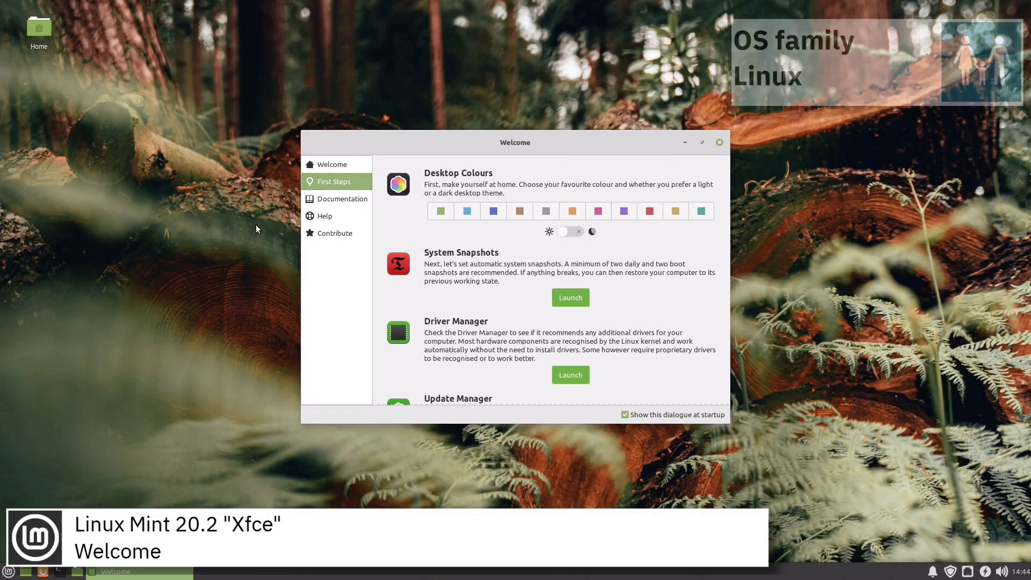
left_click(316, 203)
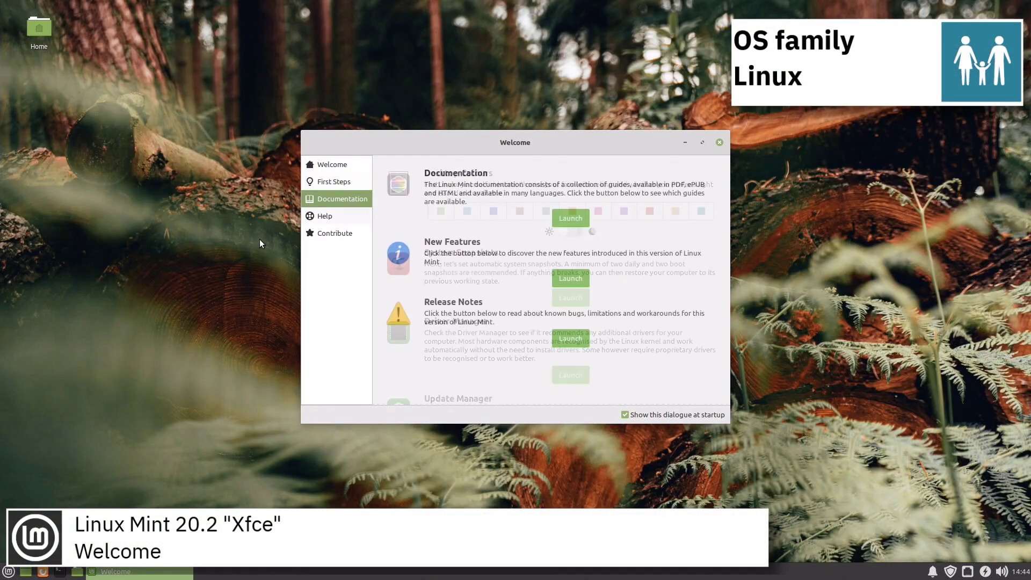
left_click(311, 218)
left_click(313, 233)
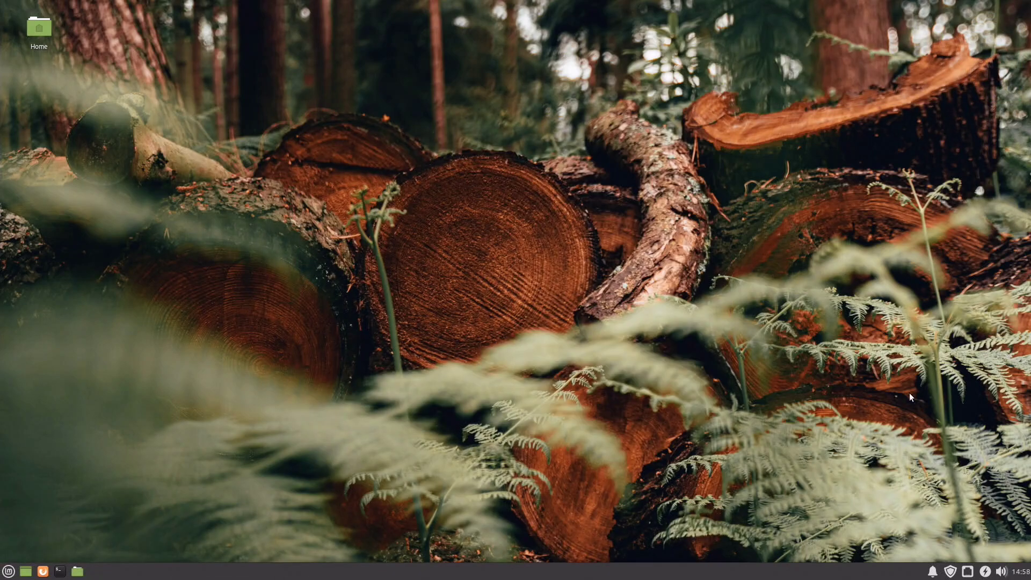
Check the July 2021 calendar and raise the system volume to near maximum.
left_click(1018, 571)
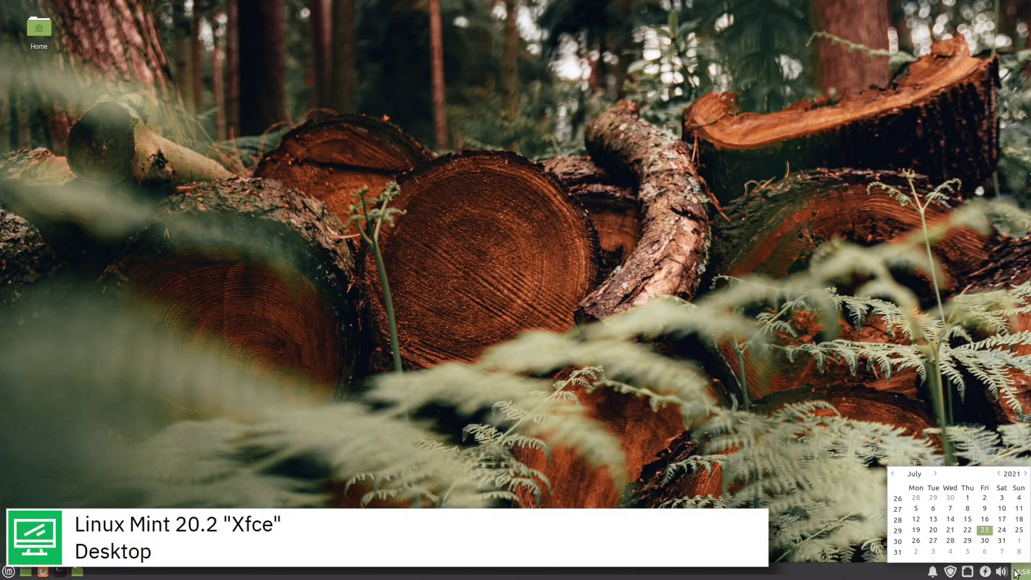
left_click(1018, 571)
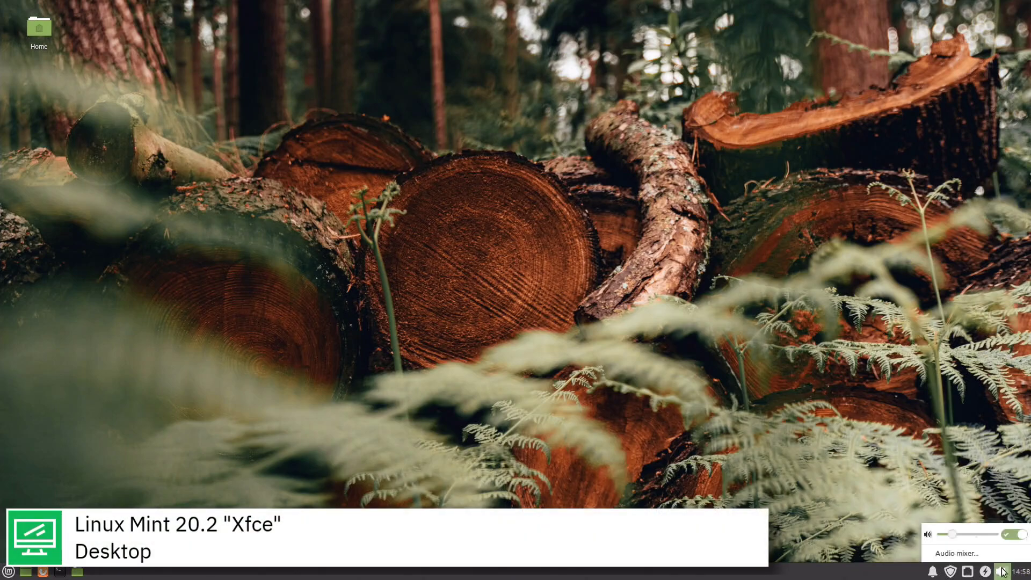
left_click_drag(954, 535, 993, 536)
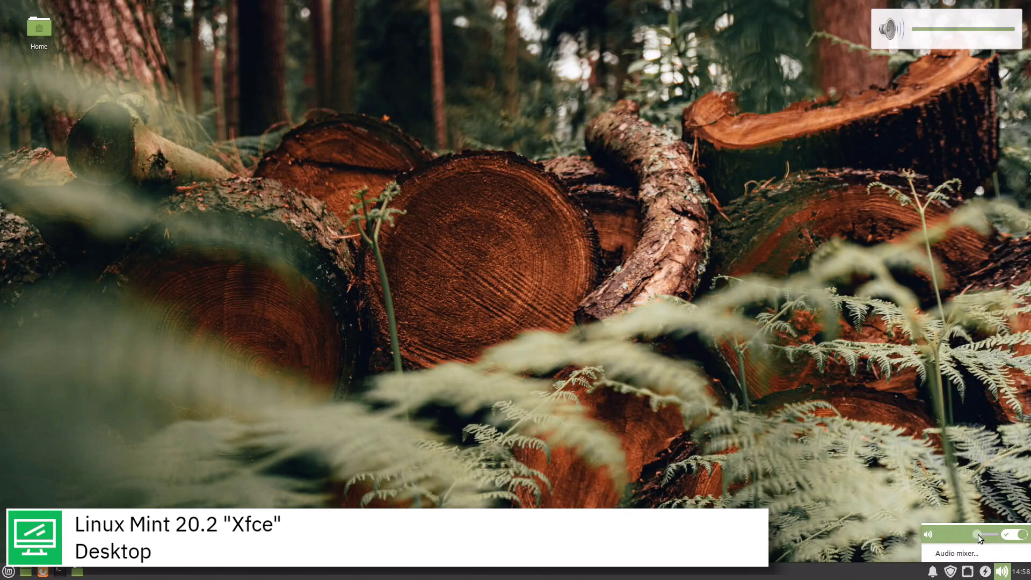
Check the power management options and the network connections menu.
left_click(985, 571)
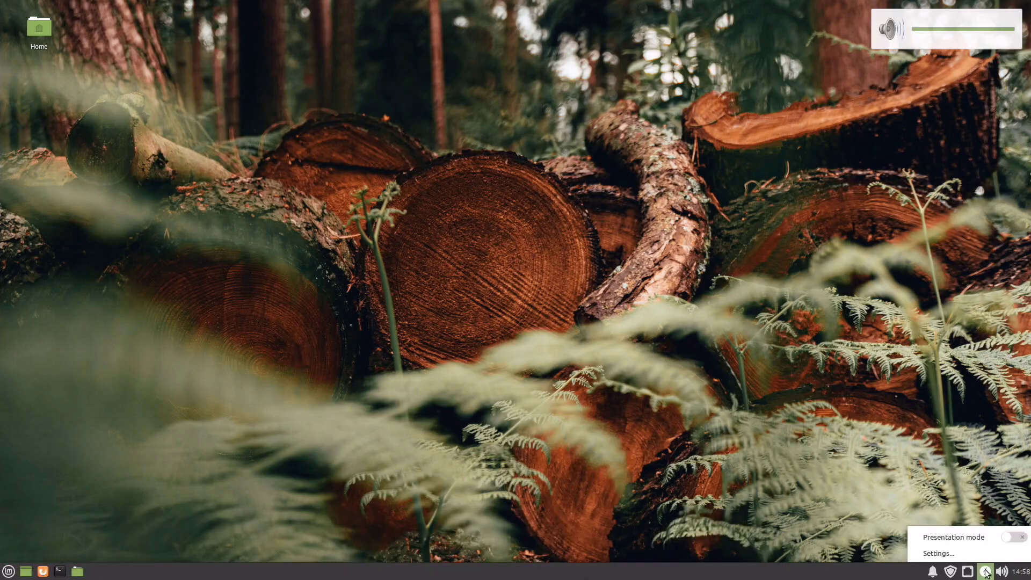
left_click(985, 571)
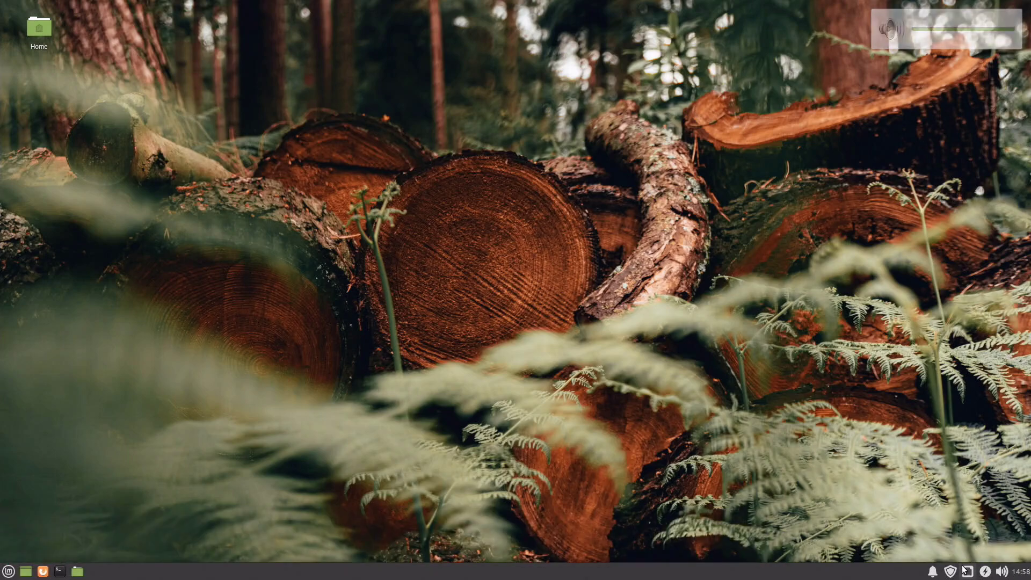
left_click(966, 571)
Confirm in Update Manager that the system is up to date, and review notifications.
left_click(951, 572)
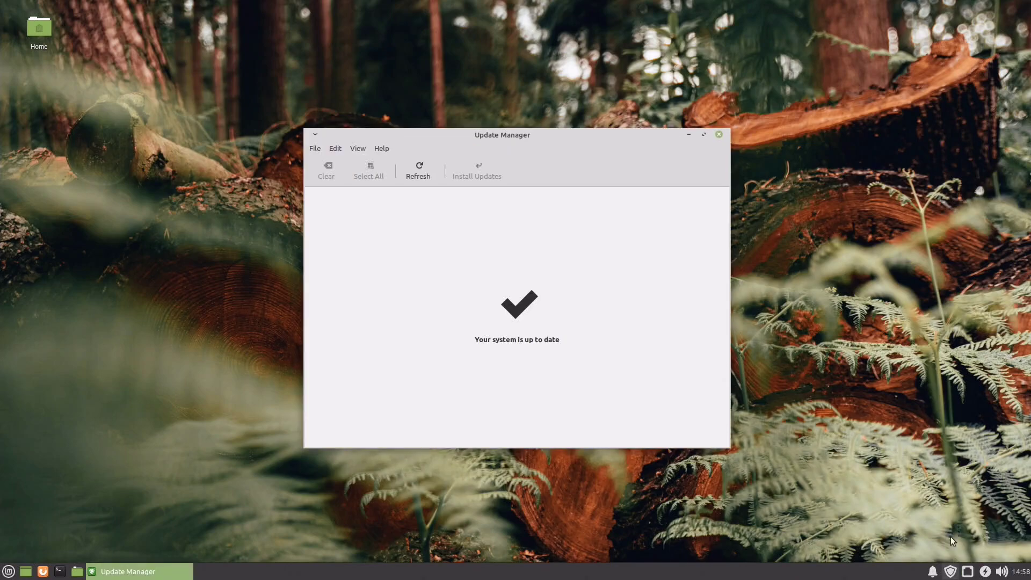
left_click(717, 135)
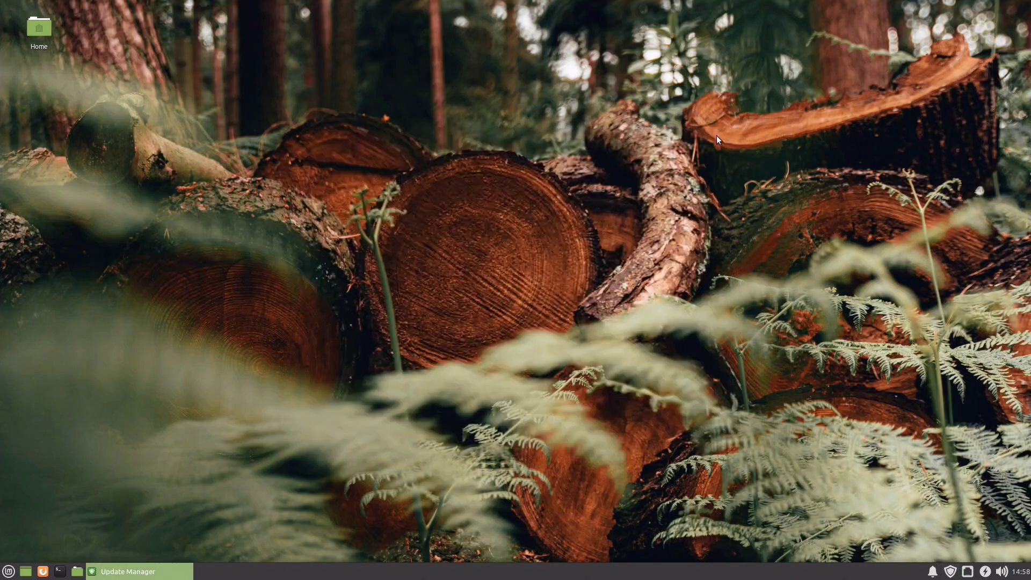
left_click(932, 572)
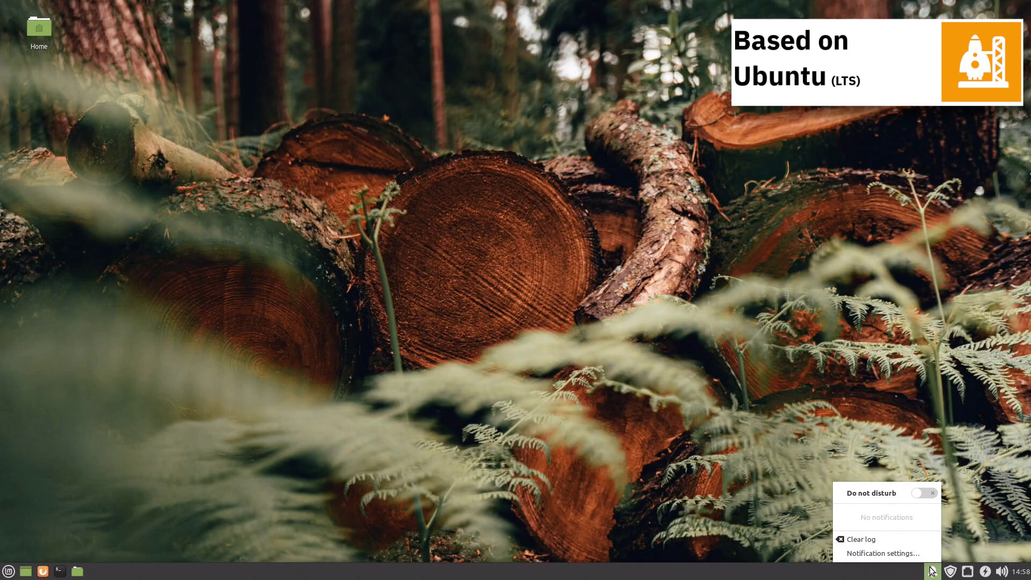
left_click(931, 572)
Show the desktop context menu and the Whisker Menu's Log Out dialog, cancelling the logout.
right_click(218, 83)
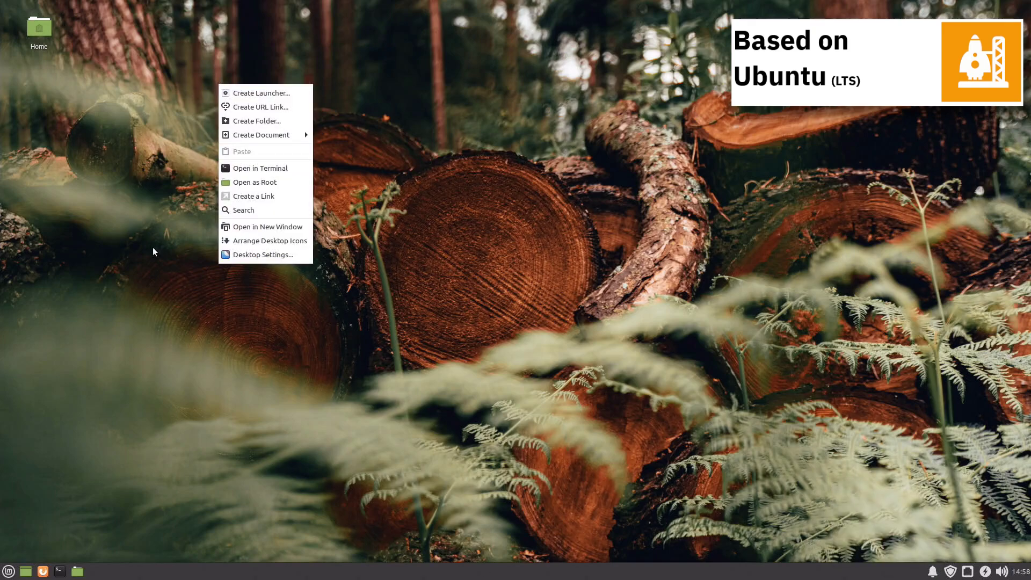
left_click(152, 247)
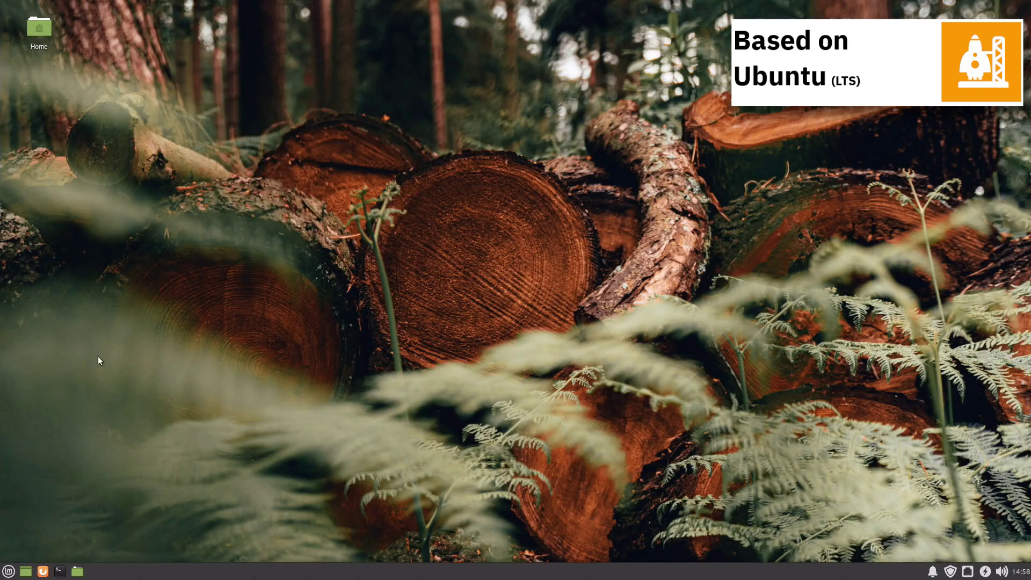
left_click(9, 571)
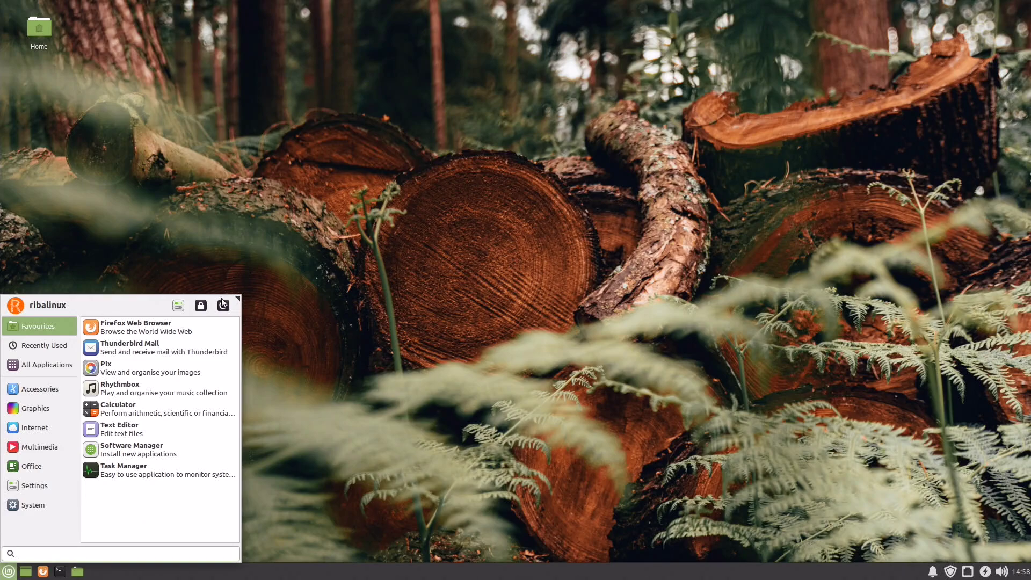
left_click(224, 305)
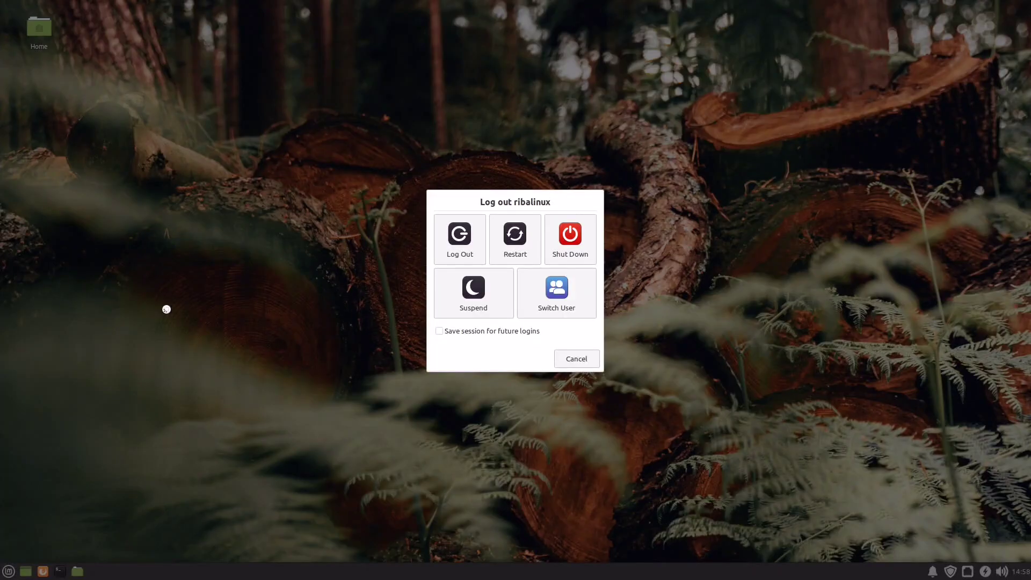
left_click(569, 362)
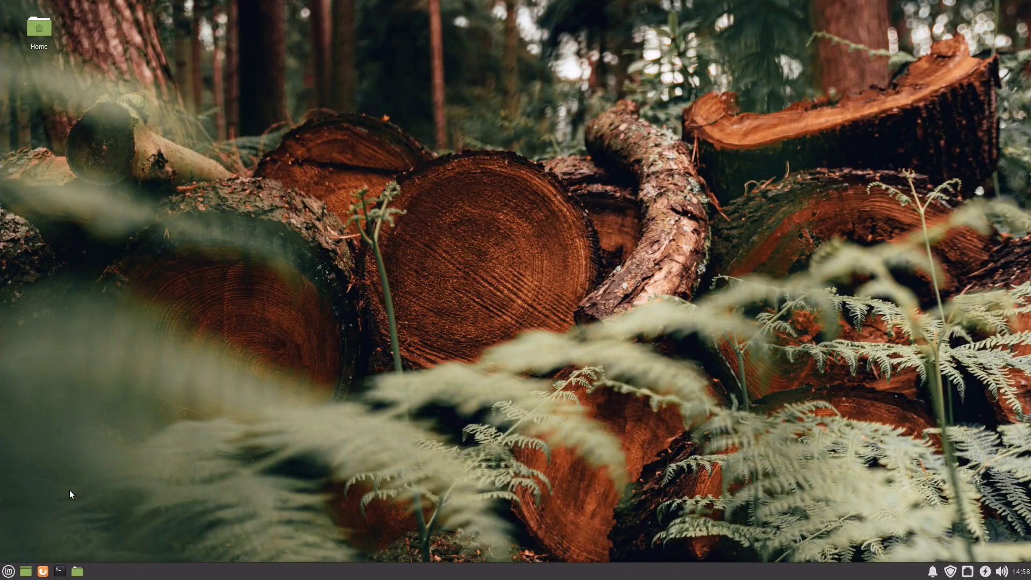
left_click(9, 572)
type("ter")
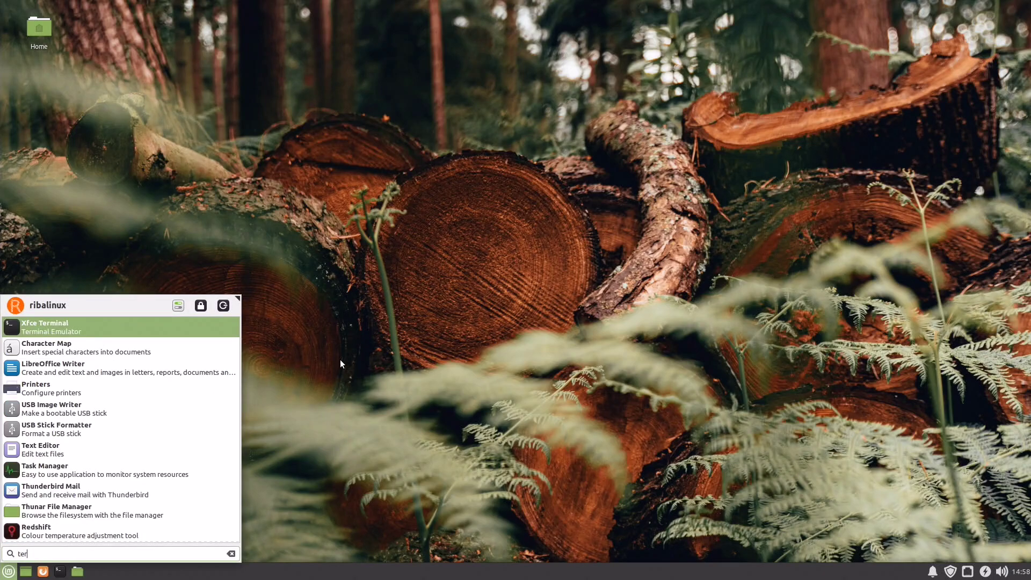
type("m")
Launch Xfce Terminal, move it up-left, and open the home folder in the file manager.
left_click(102, 321)
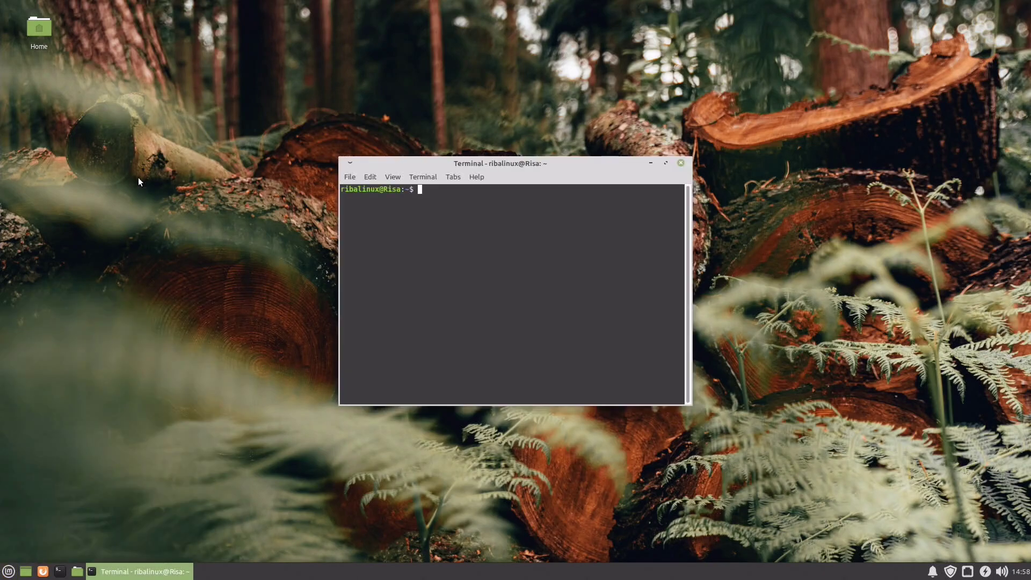
left_click_drag(538, 166, 325, 102)
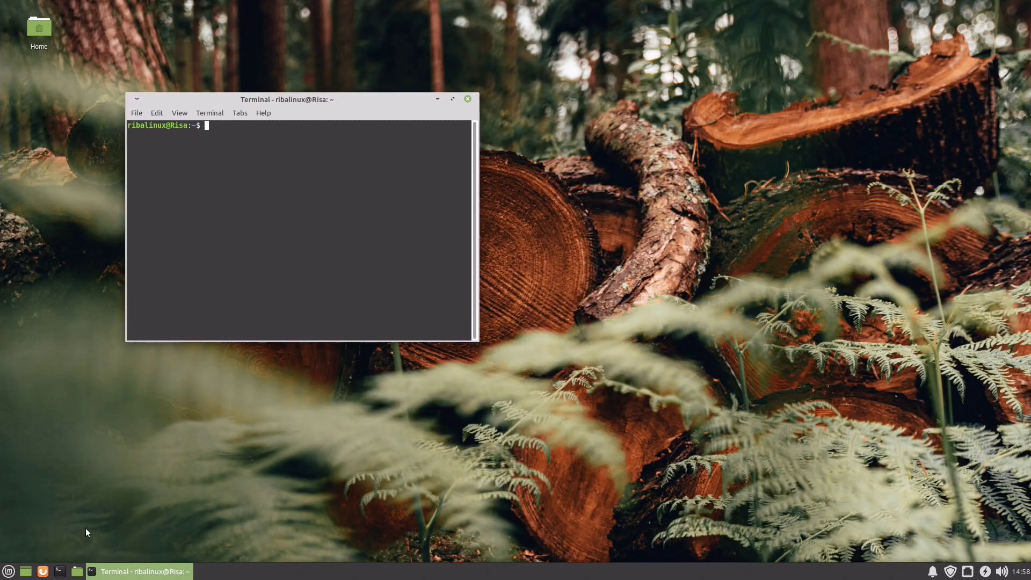
left_click(77, 571)
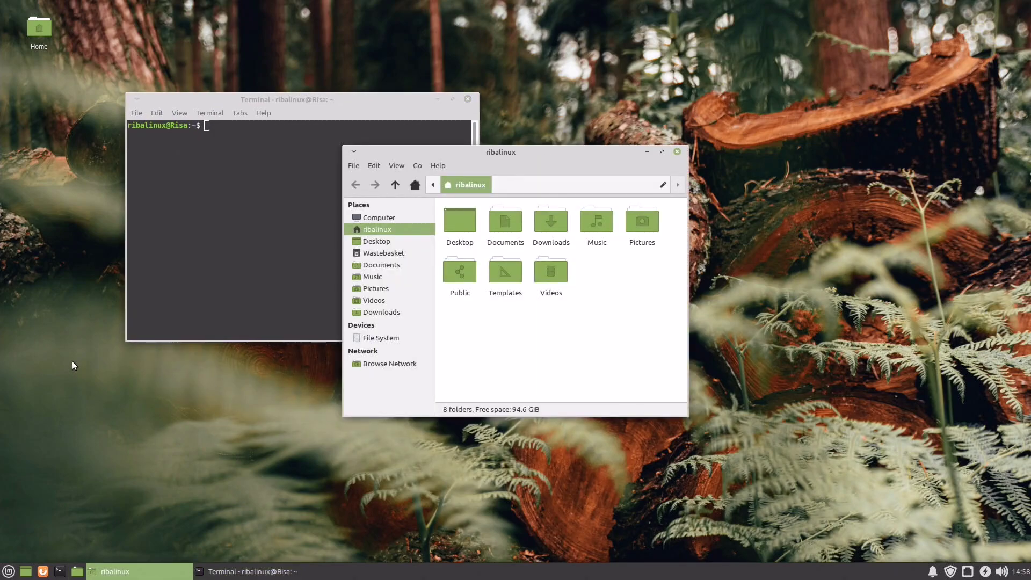
key("alt+Tab")
key("alt+Tab")
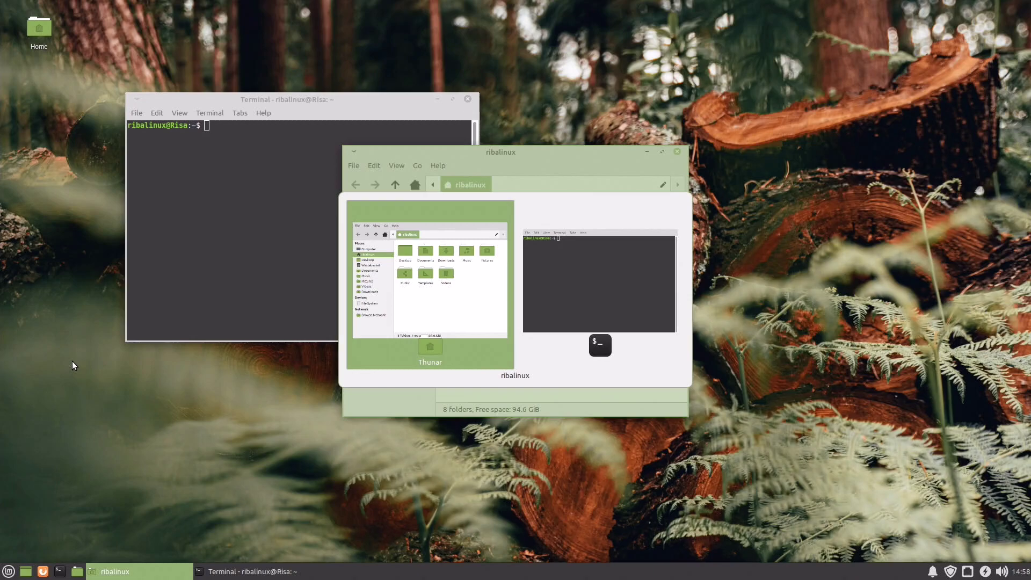
key("alt+Tab")
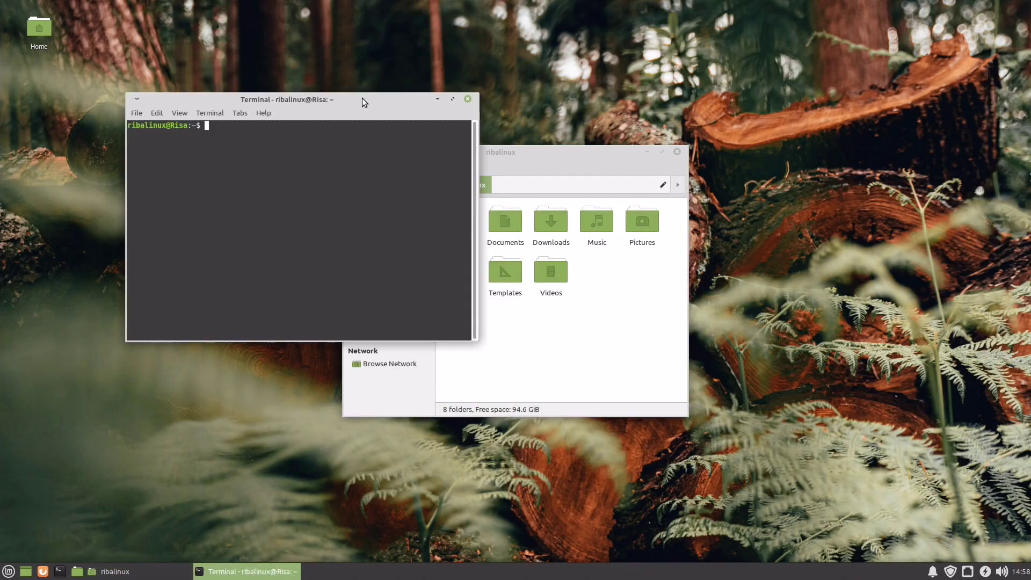
Snap the terminal left and the file manager right, float both, and close the terminal.
left_click_drag(362, 97, 2, 258)
left_click(544, 154)
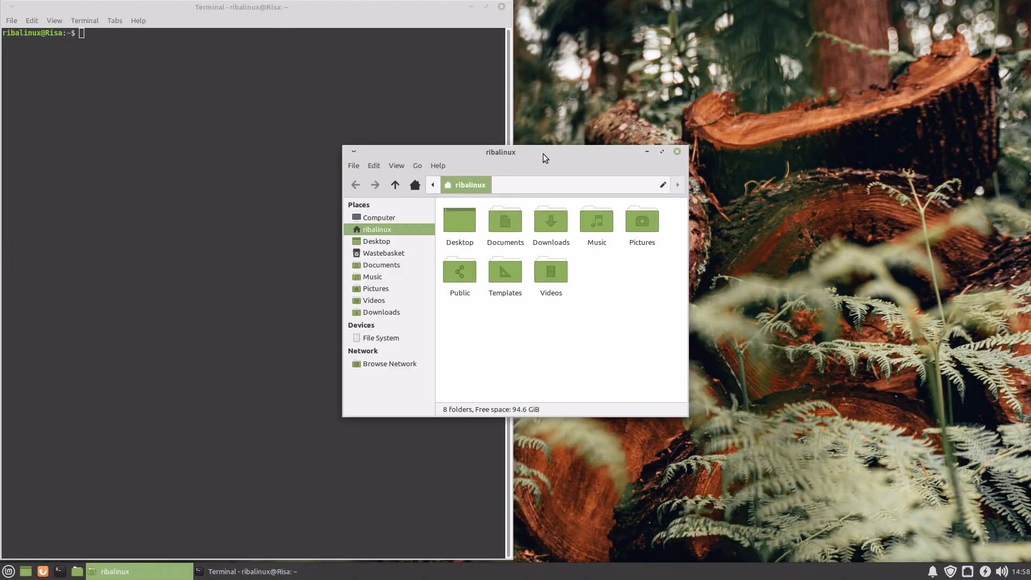
left_click_drag(543, 153, 1030, 242)
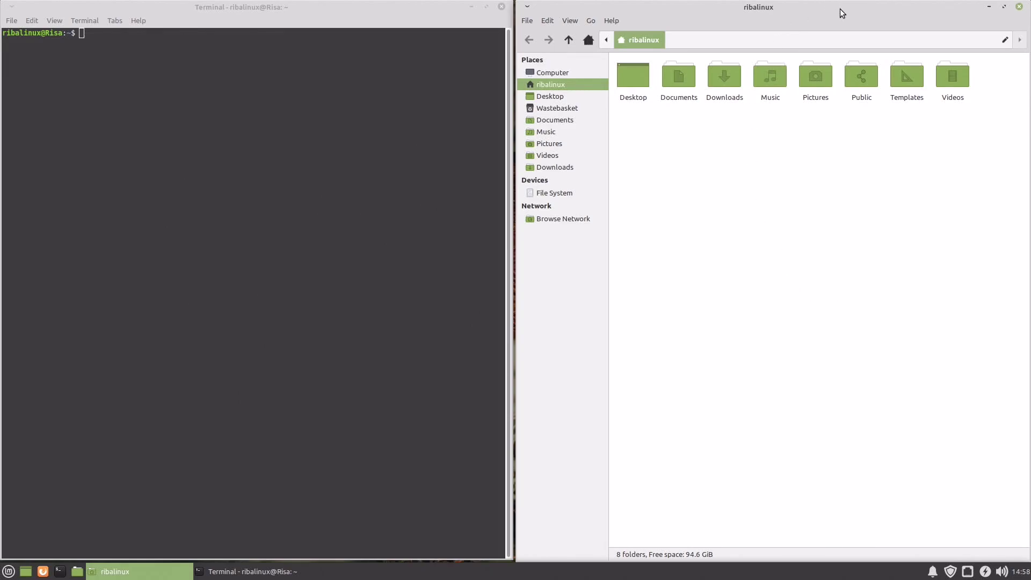
mouse_move(841, 9)
left_mouse_down()
mouse_move(645, 228)
mouse_move(550, 156)
left_mouse_up()
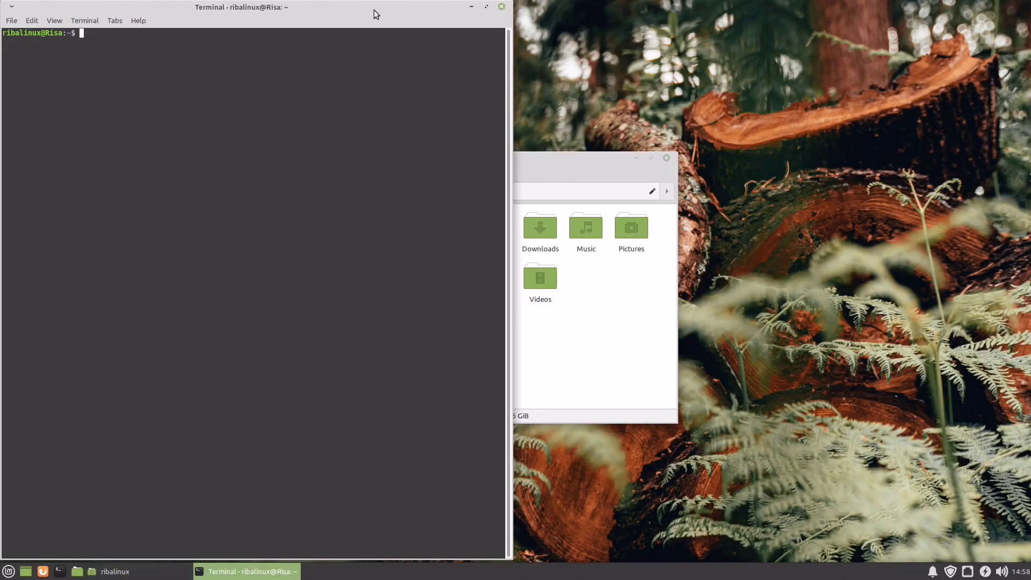
left_click_drag(374, 11, 542, 105)
left_click(541, 105)
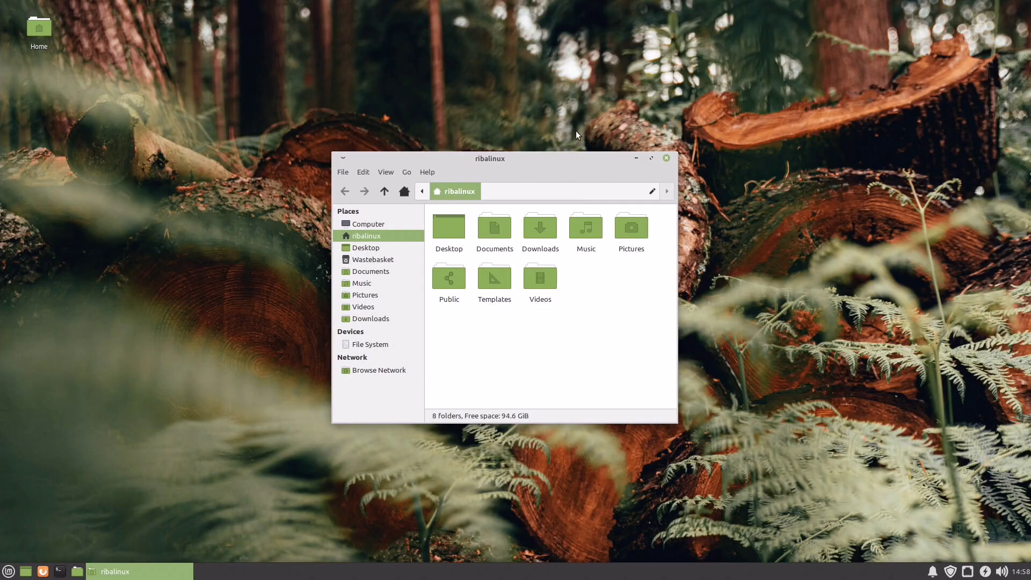
left_click_drag(564, 160, 379, 96)
Toggle the location bar between editable path and breadcrumbs, and browse the file manager's menus.
left_click(469, 129)
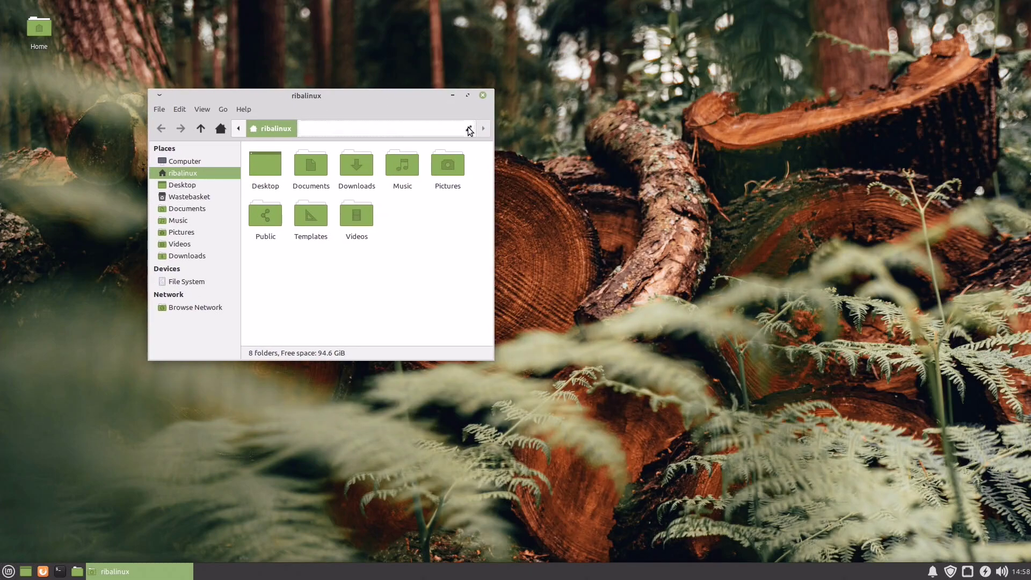
left_click(353, 69)
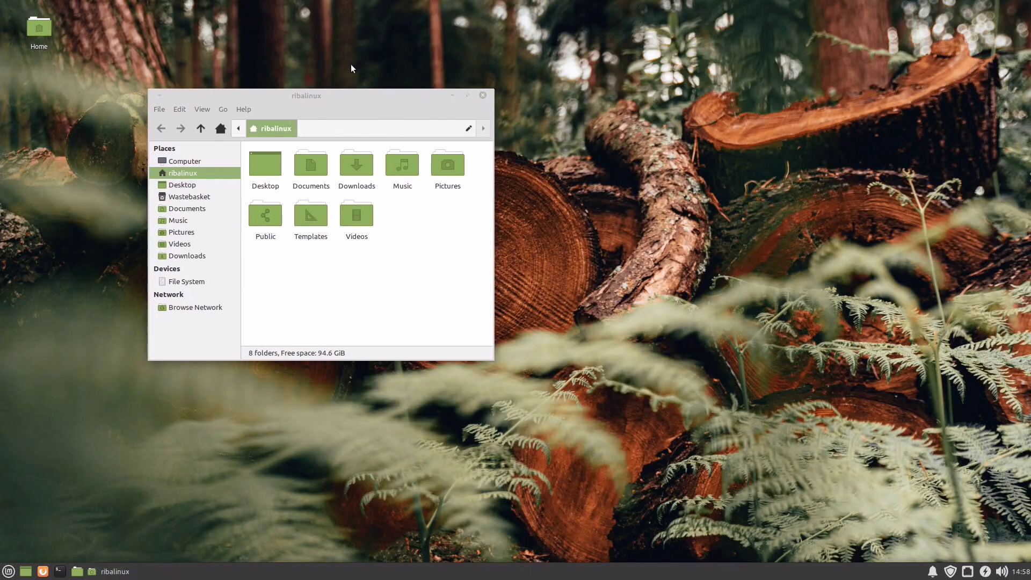
left_click(241, 109)
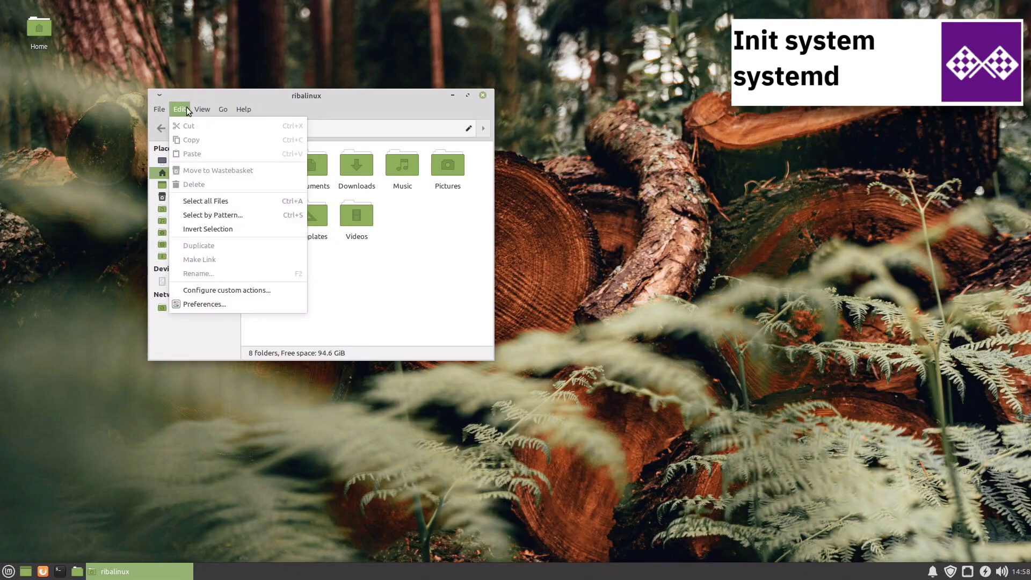
left_click(167, 112)
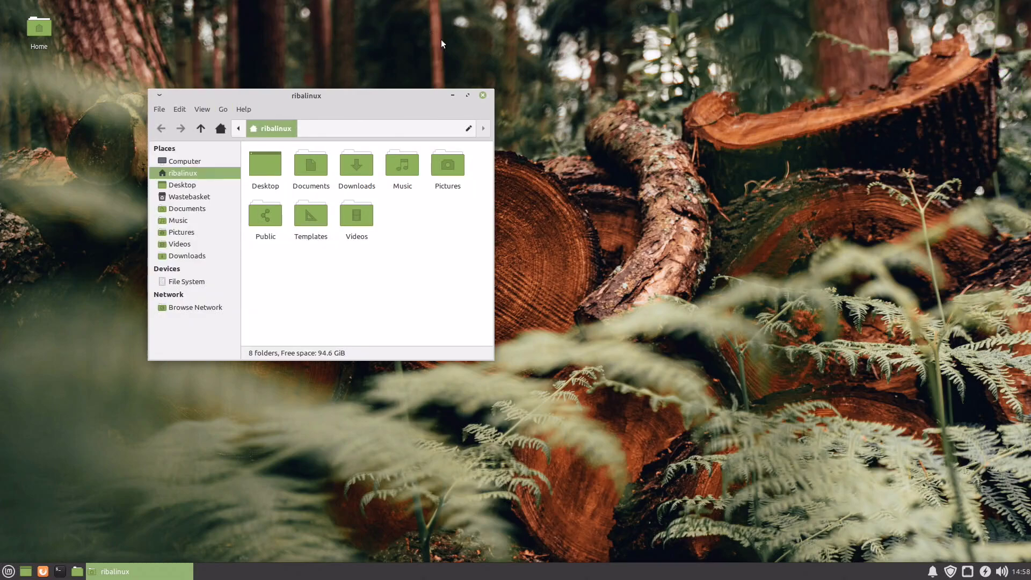
Maximize, restore and minimize the file manager, then close it and reopen home with Super+E.
left_click(468, 96)
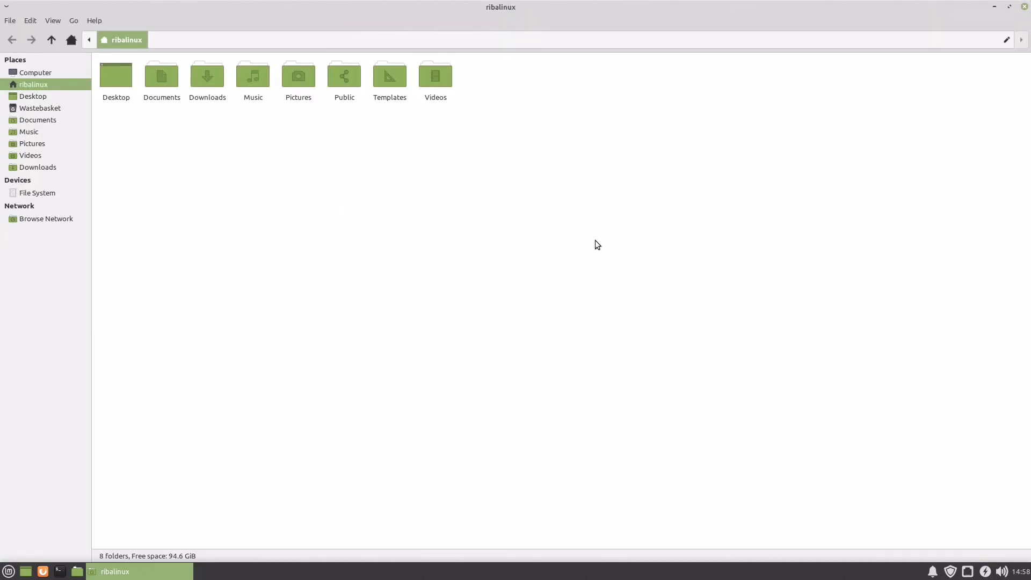
left_click(1010, 8)
left_click(454, 96)
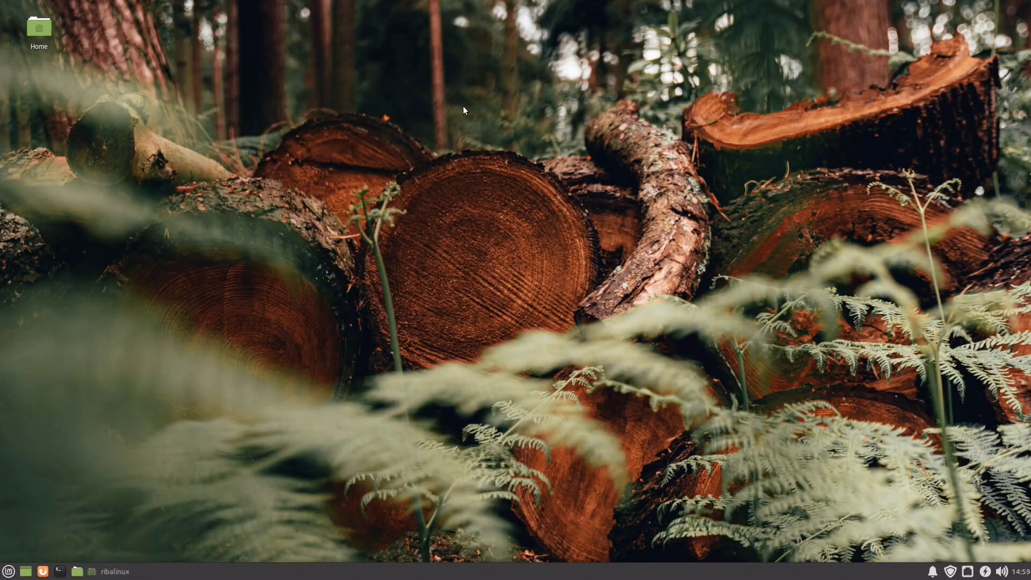
left_click(113, 571)
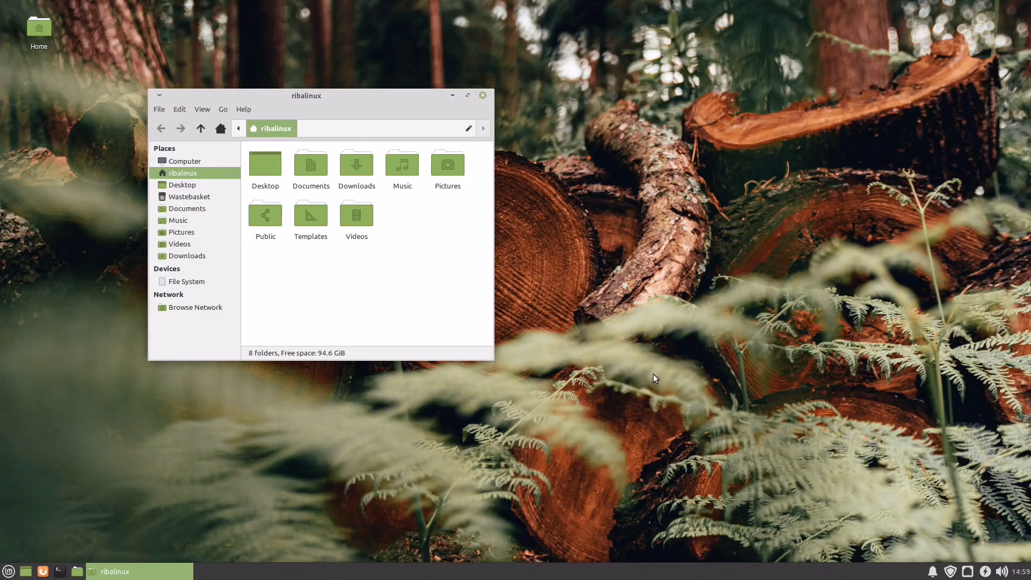
key("alt+F4")
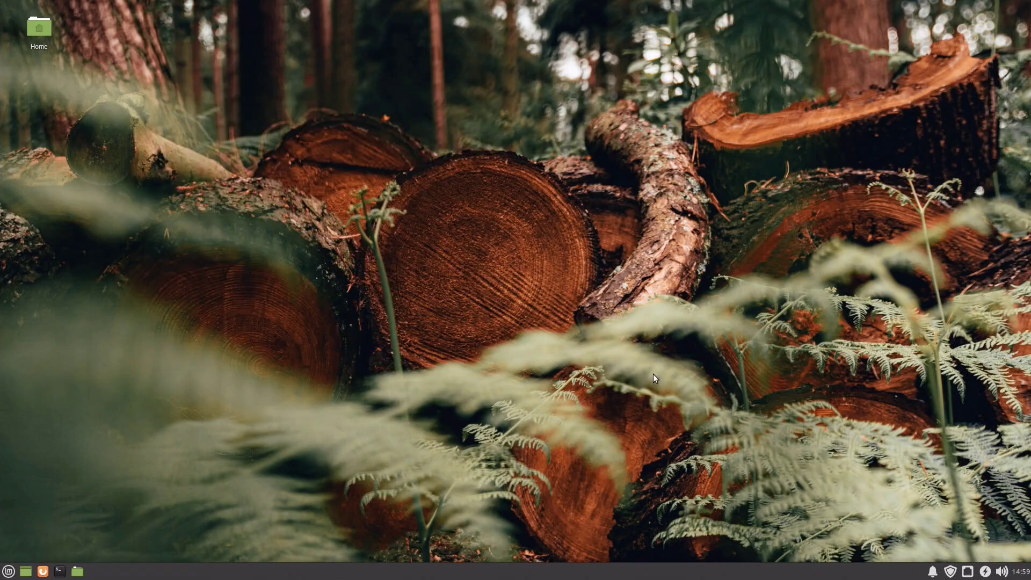
key("super+e")
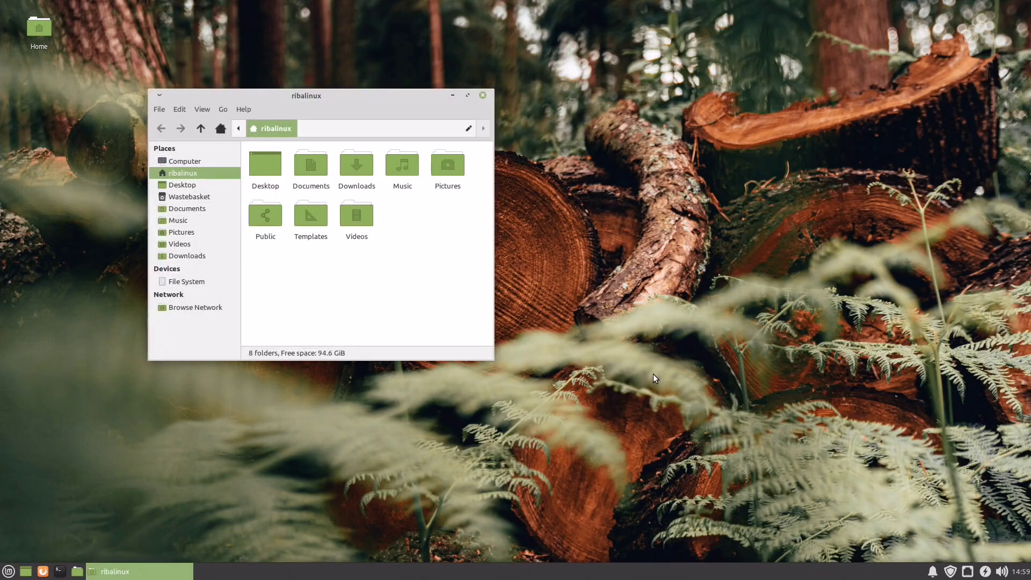
Close Thunar with Alt+F4 and bring up Settings Manager with Super+I.
key("alt+F4")
key("super+i")
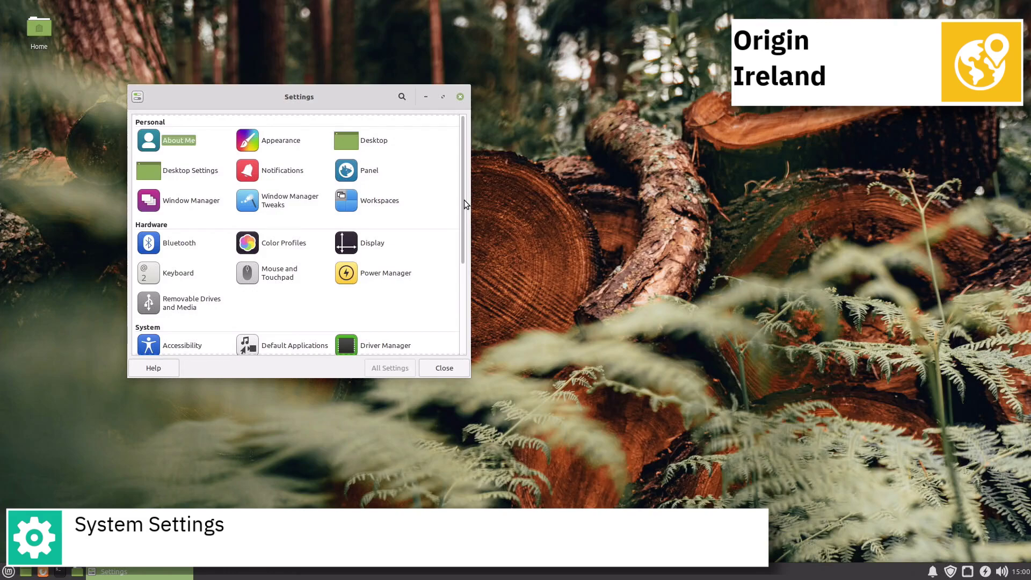
scroll(464, 201, "down", 2)
scroll(464, 200, "down", 2)
scroll(464, 201, "down", 1)
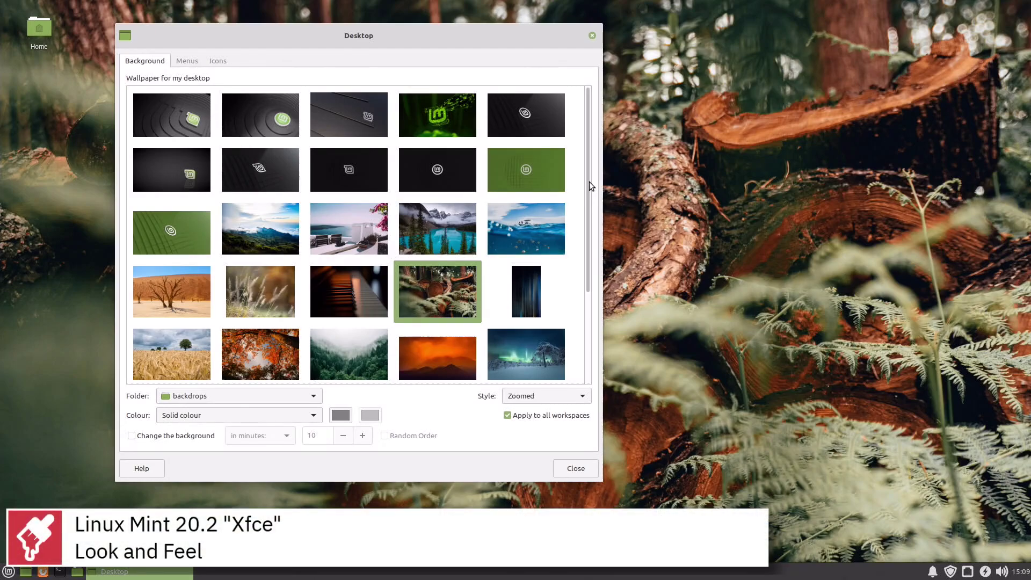
scroll(590, 182, "down", 1)
scroll(589, 182, "down", 1)
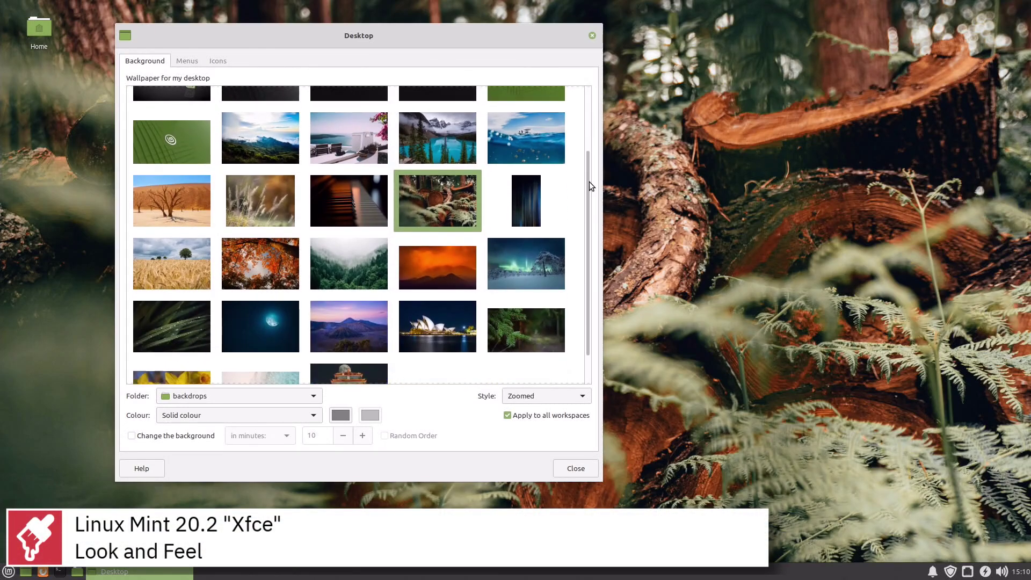
scroll(589, 181, "down", 1)
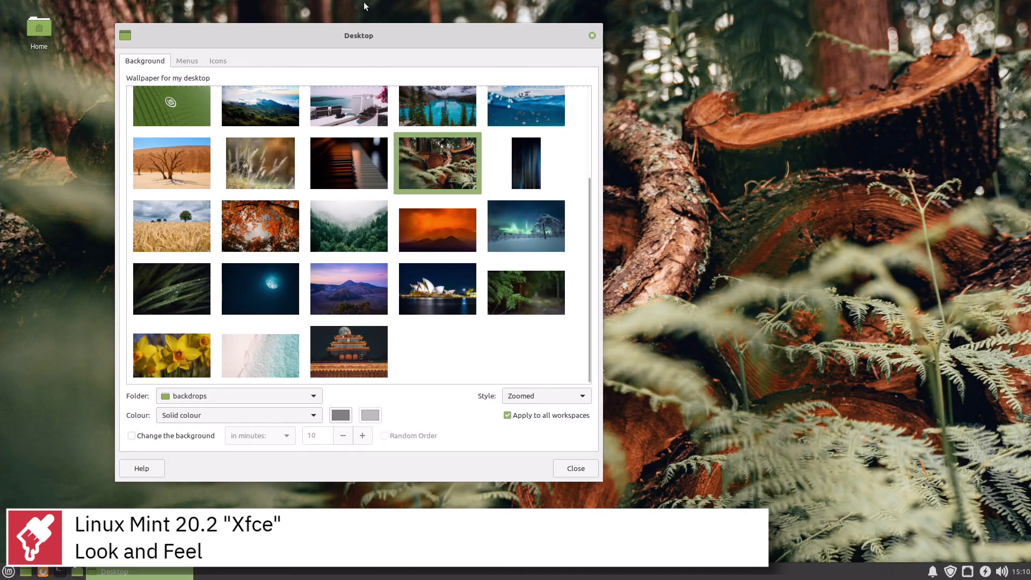
Browse the Desktop dialog's Menus tab, then its Icons tab.
left_click(187, 61)
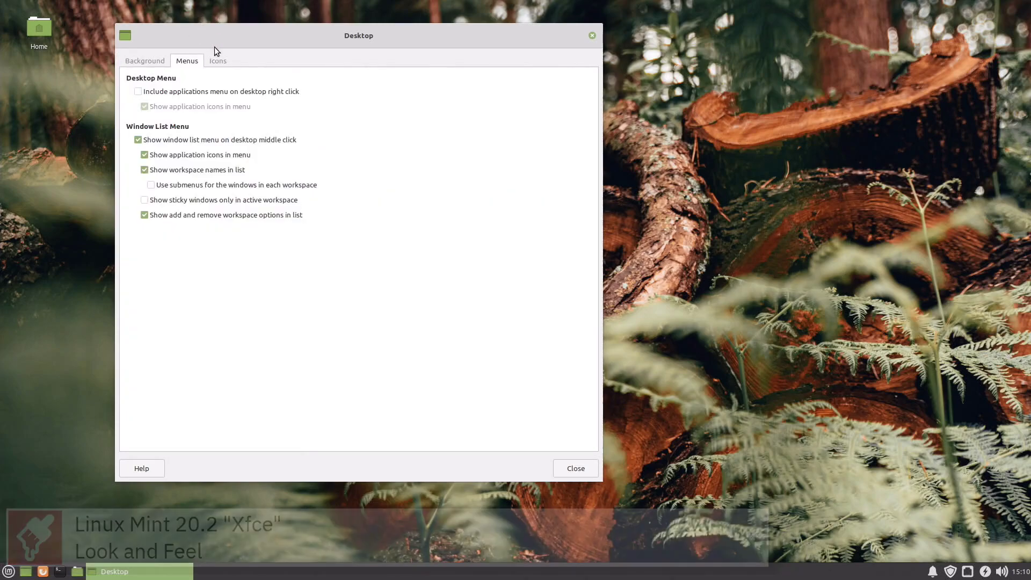
left_click(218, 61)
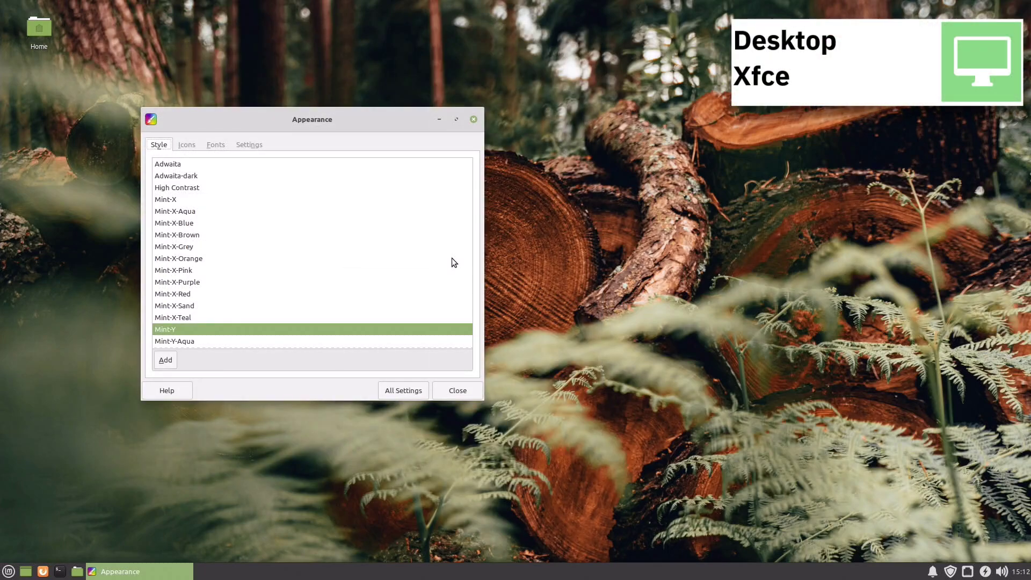
scroll(452, 262, "down", 2)
scroll(452, 262, "down", 3)
scroll(452, 261, "down", 2)
scroll(452, 262, "down", 3)
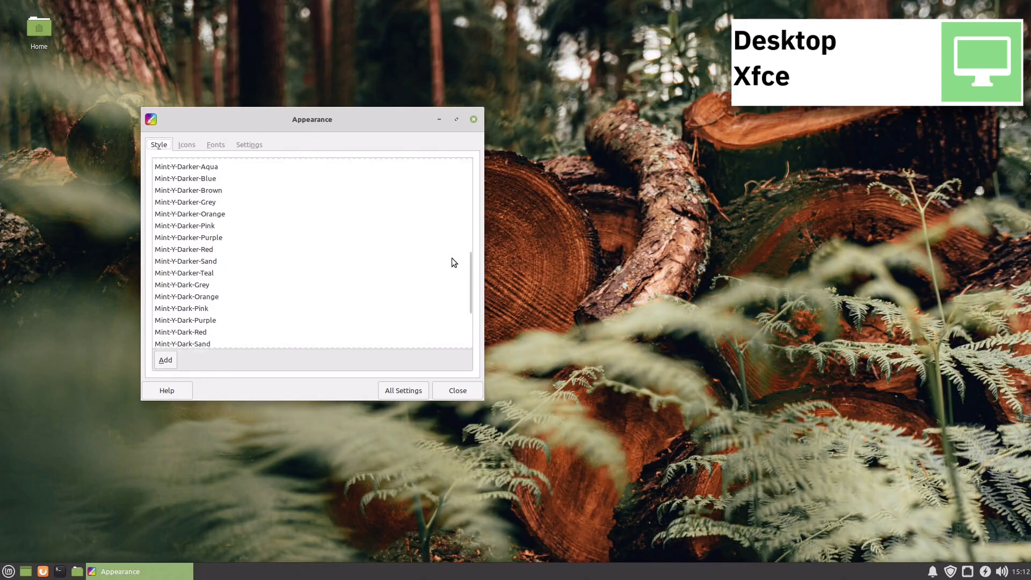
scroll(452, 262, "down", 3)
scroll(452, 262, "down", 2)
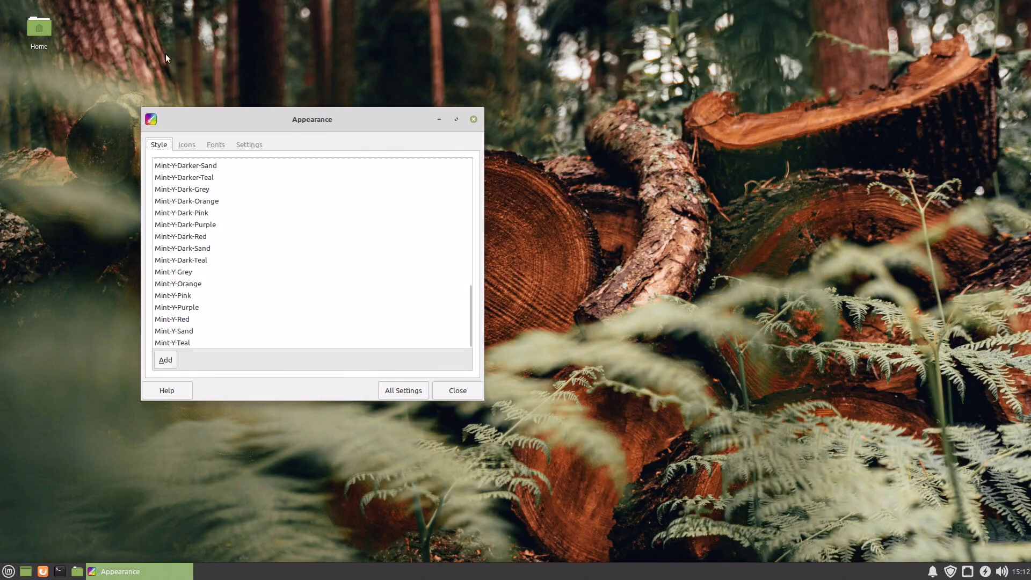
View the Appearance dialog's Icons, Fonts and Settings tabs.
left_click(187, 146)
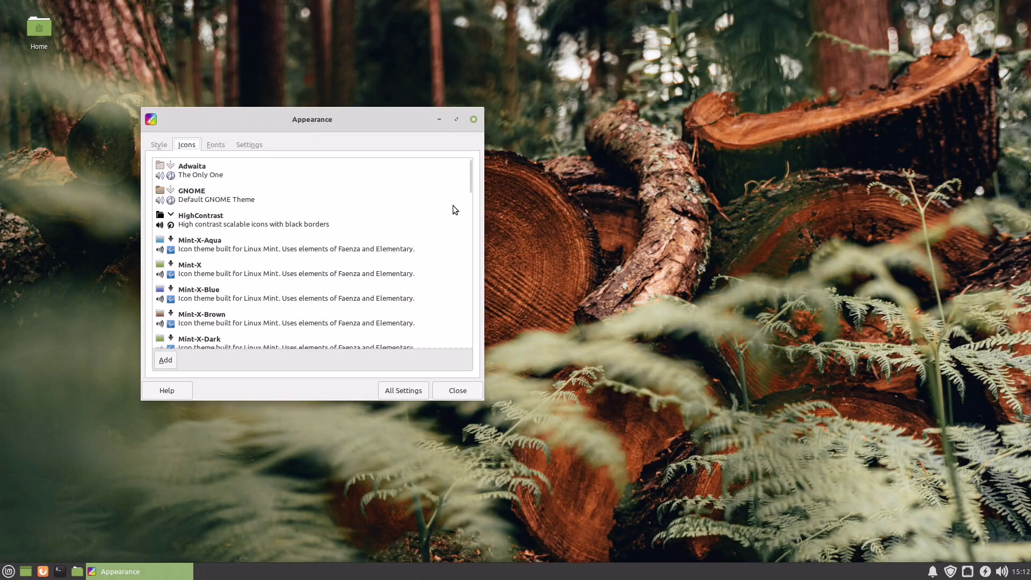
scroll(453, 210, "down", 2)
scroll(453, 210, "down", 1)
scroll(453, 209, "down", 1)
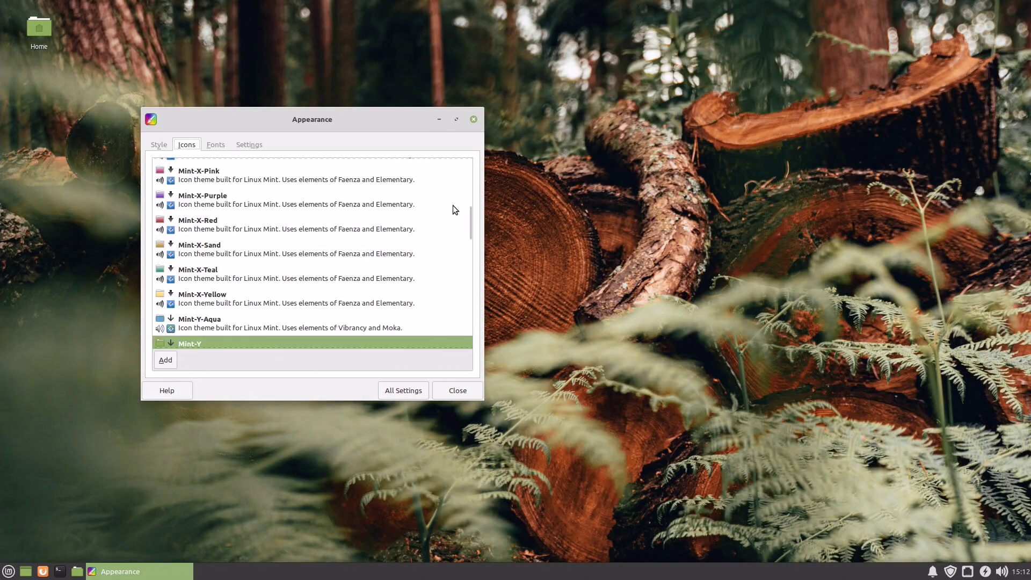
scroll(453, 210, "down", 1)
scroll(453, 206, "down", 3)
scroll(454, 207, "down", 2)
scroll(453, 206, "down", 3)
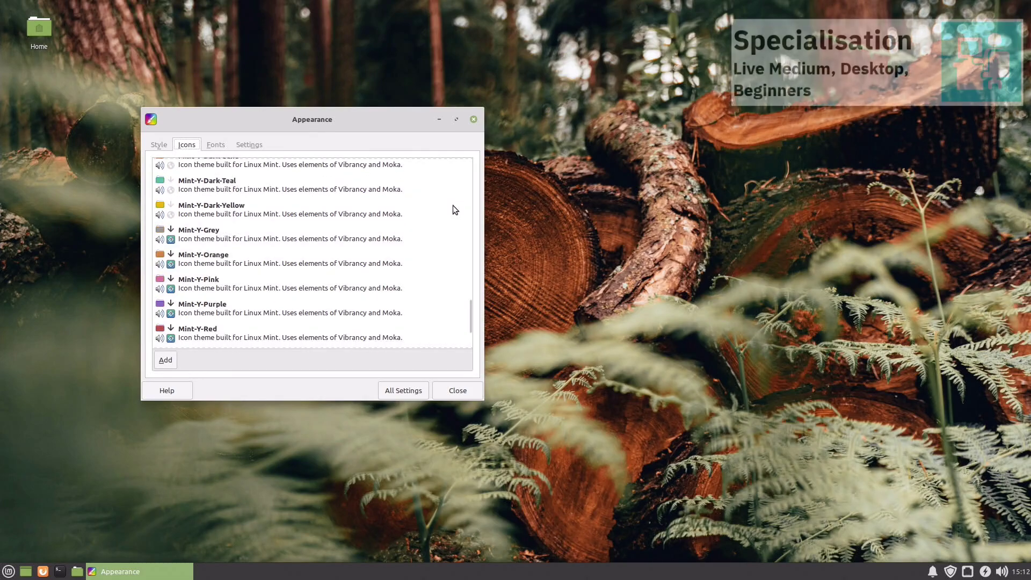
scroll(454, 207, "down", 1)
left_click(216, 145)
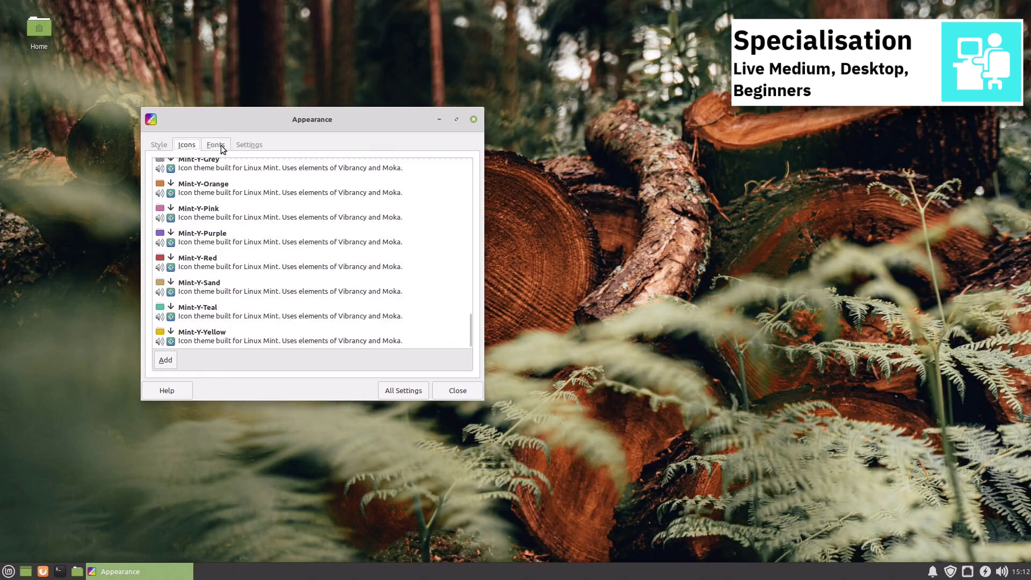
left_click(249, 144)
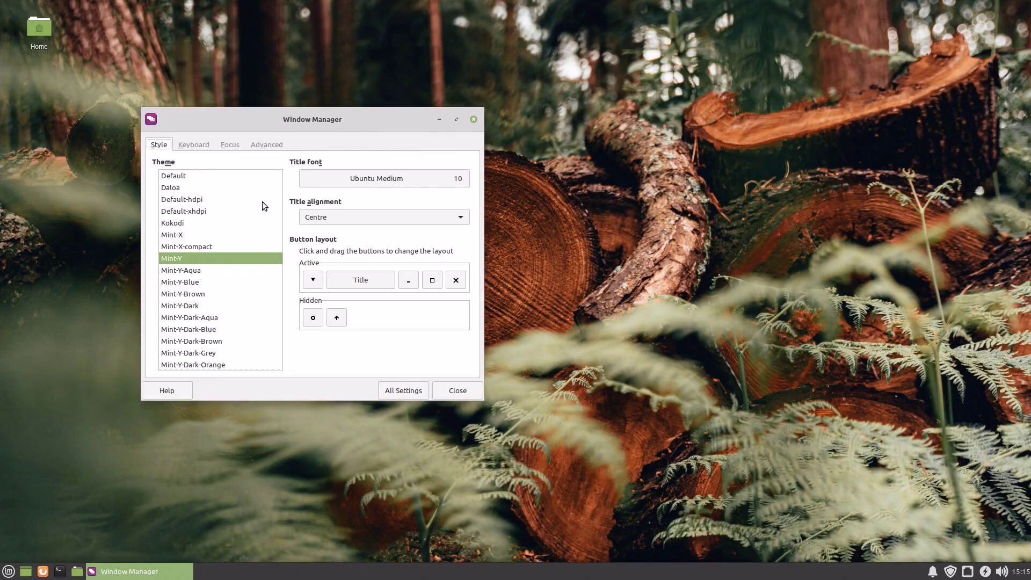
scroll(262, 202, "down", 2)
scroll(263, 202, "down", 3)
scroll(262, 202, "down", 1)
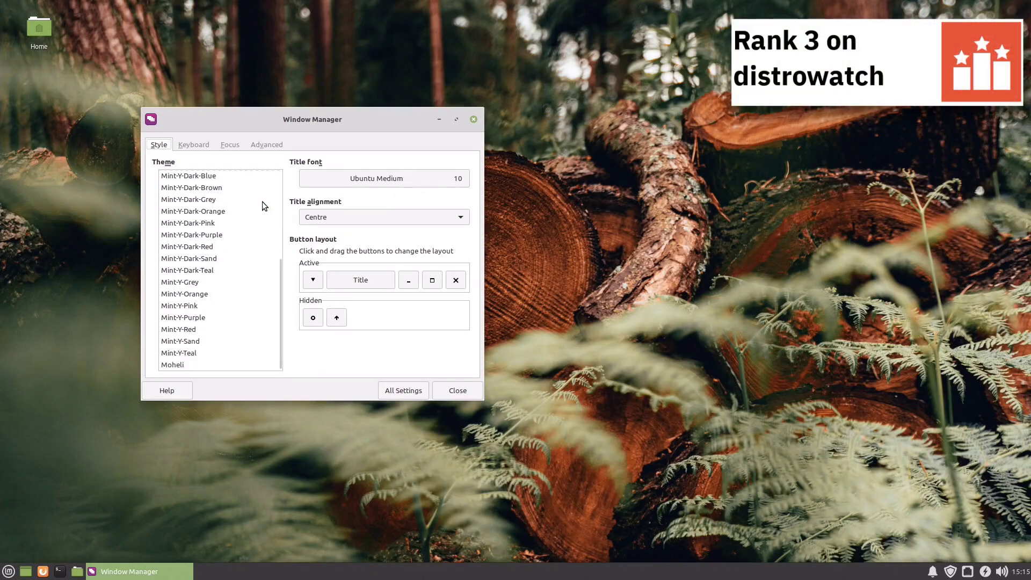
View the Window Manager's Keyboard, Focus and Advanced tabs.
left_click(193, 145)
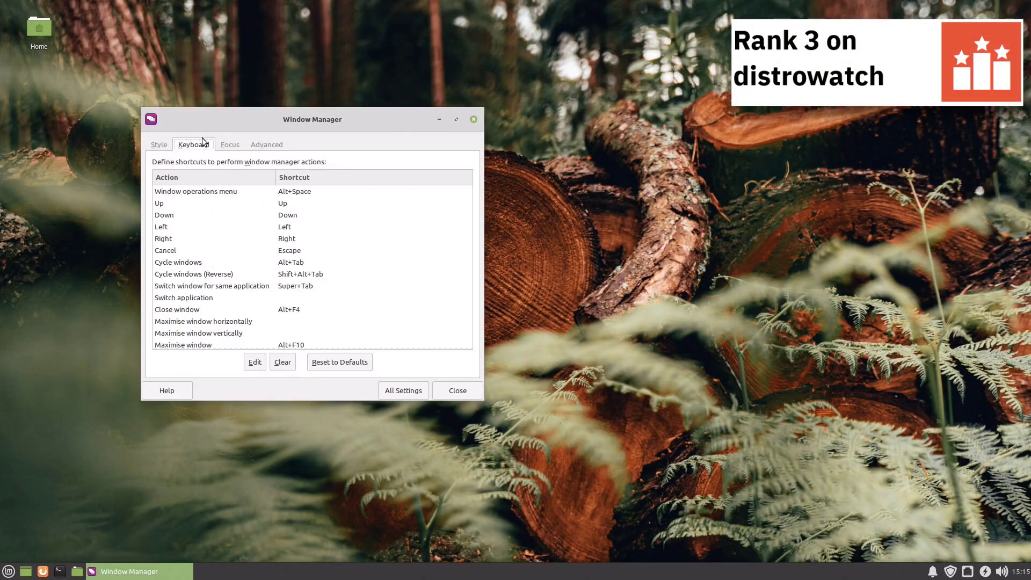
left_click(230, 145)
left_click(269, 144)
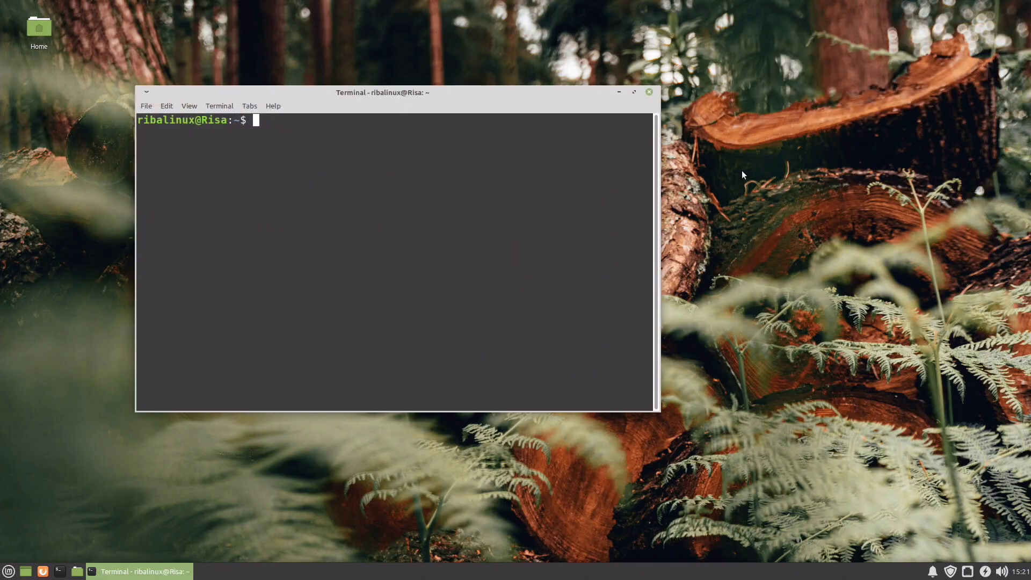
type("sudo a")
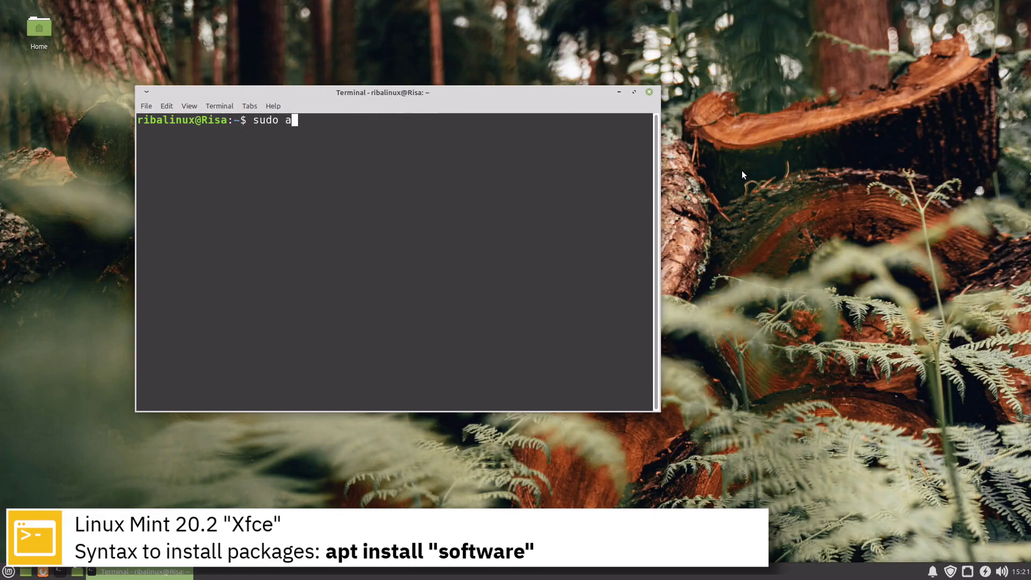
type("pt instal")
type("l mc")
Install Midnight Commander via sudo apt install mc, then clear the terminal with Ctrl+L.
key("Return")
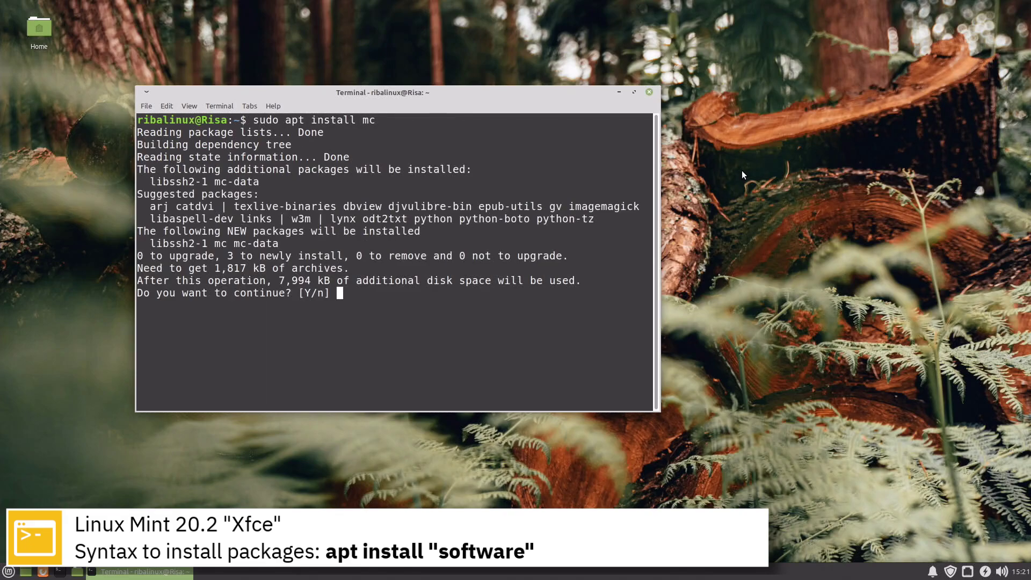
type("y")
key("Return")
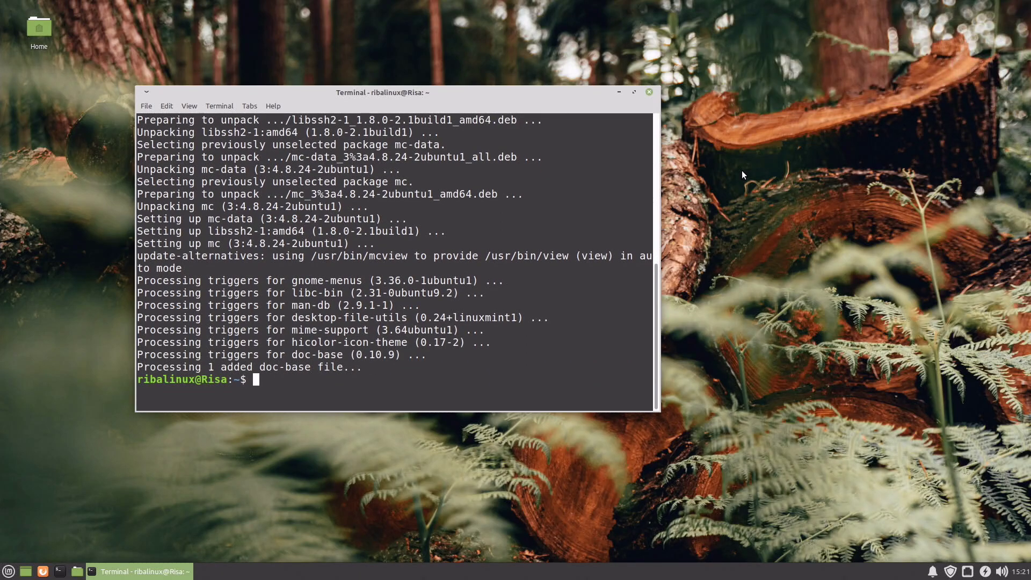
key("ctrl+l")
type("fla")
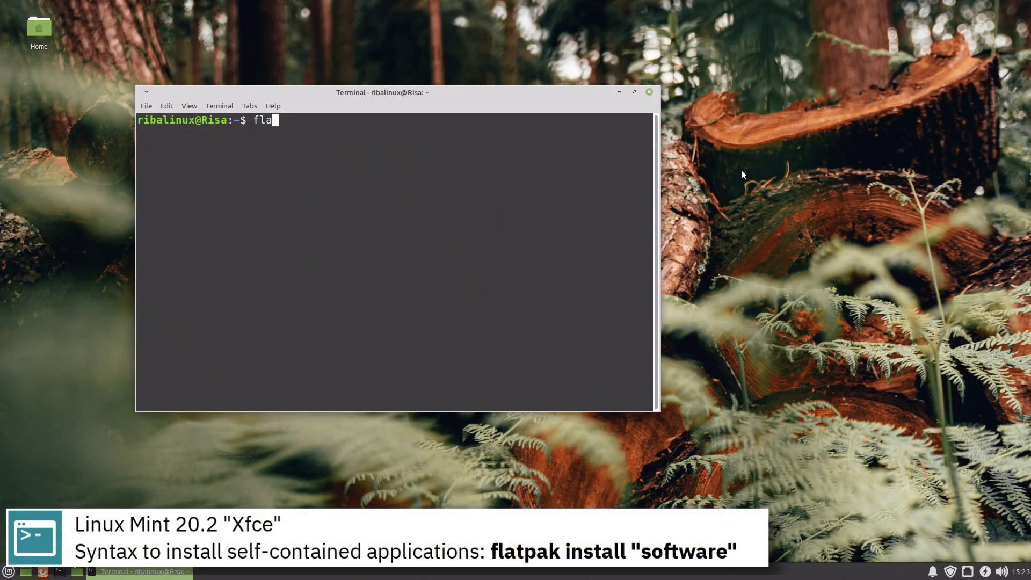
type("tpak inst")
type("all s")
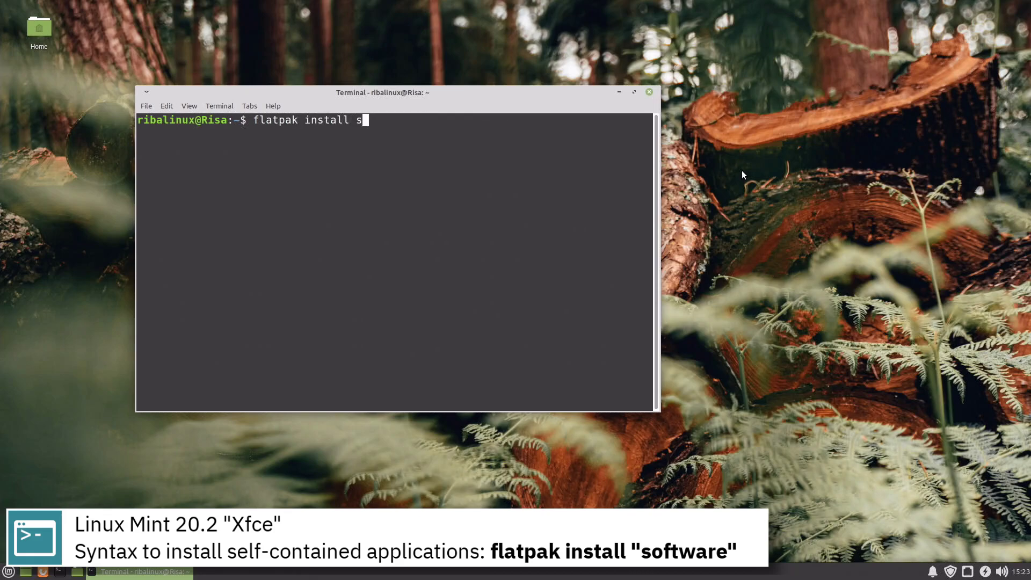
type("potify")
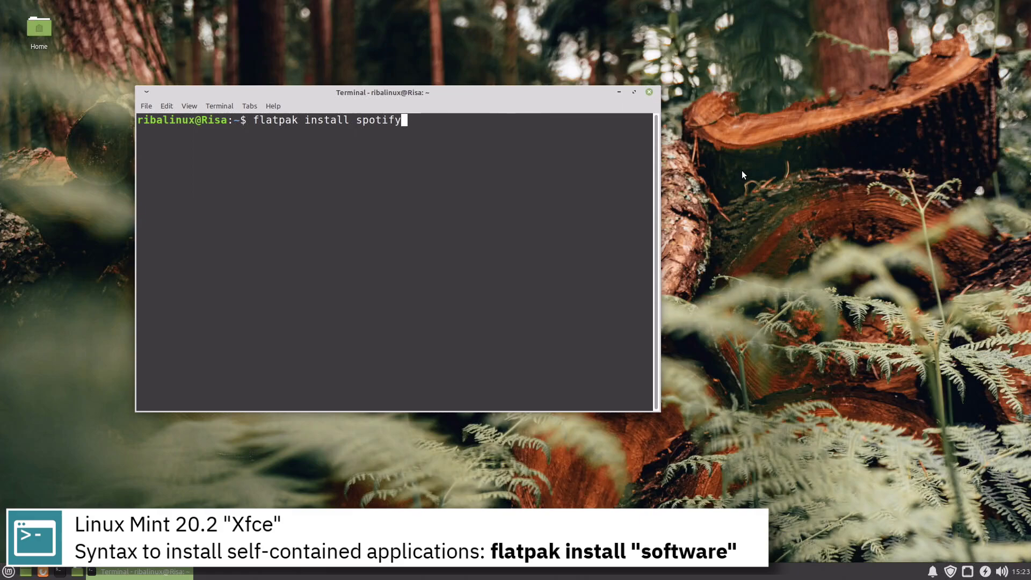
Install Spotify from flathub, accepting the remote, app ref and confirmation prompts.
key("Return")
type("y")
key("Return")
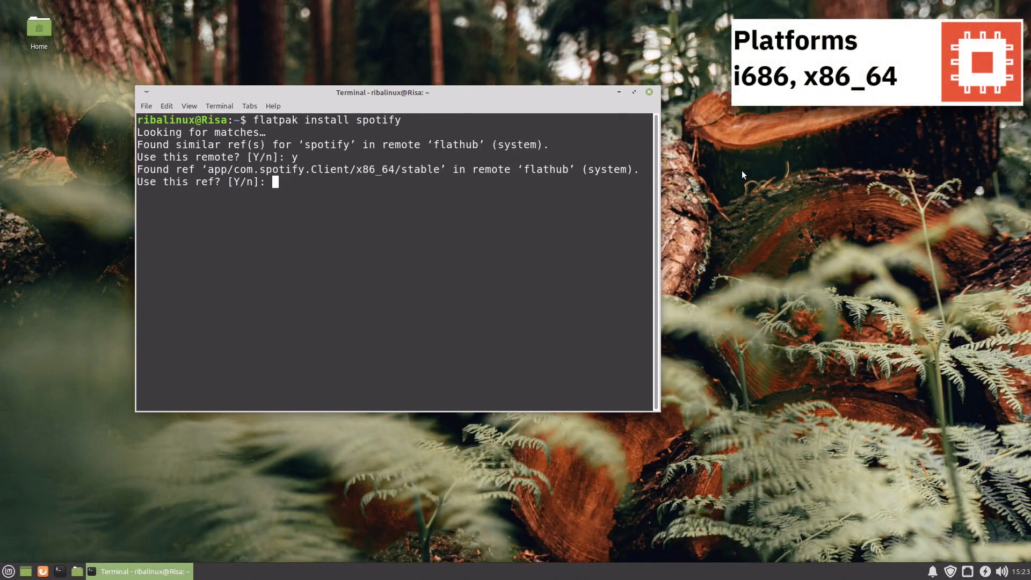
type("y")
key("Return")
type("y")
key("Return")
type("y")
key("Return")
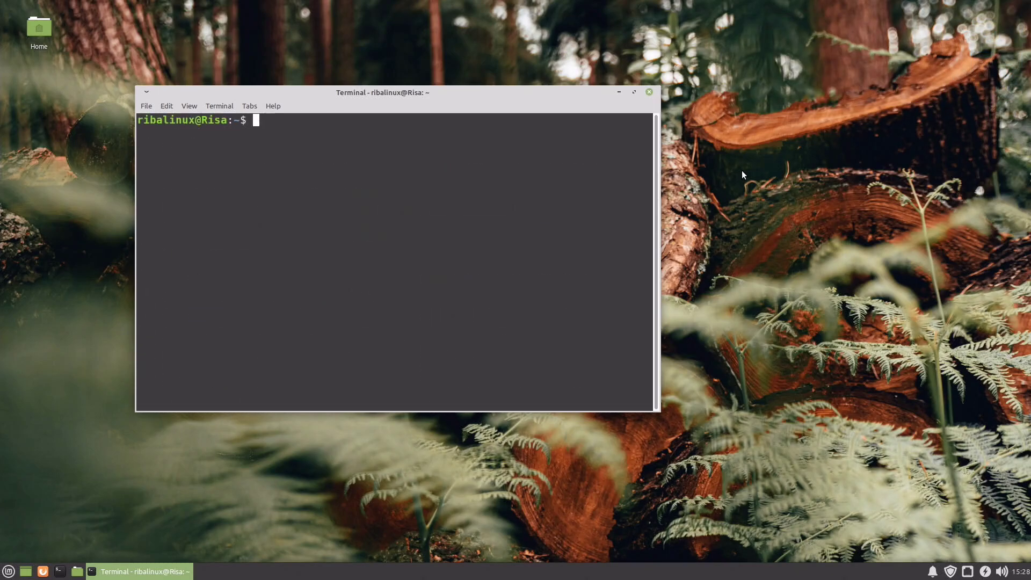
type("uname ")
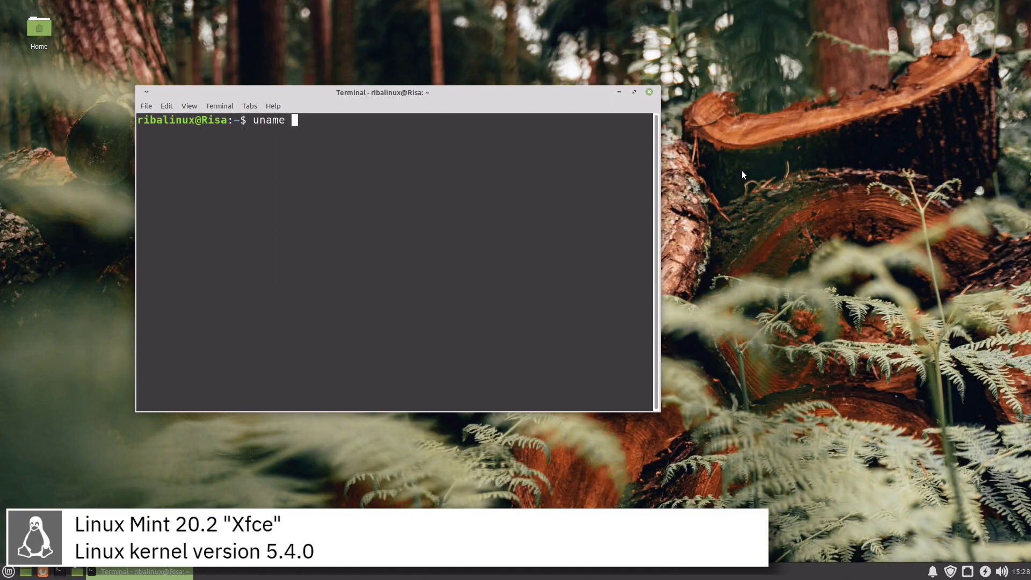
type("-a")
Run uname -a to print the full kernel and system details.
key("Return")
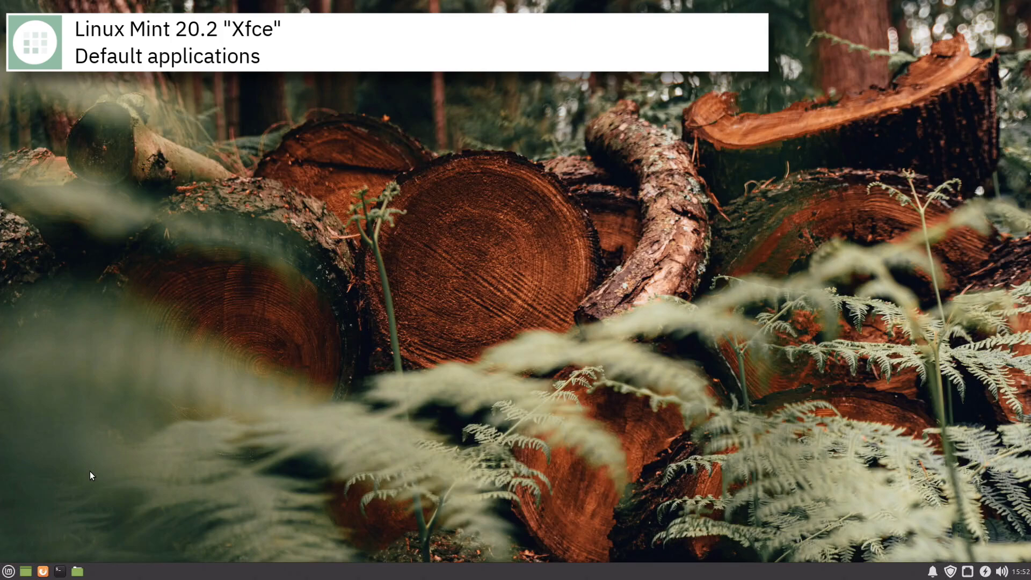
left_click(9, 572)
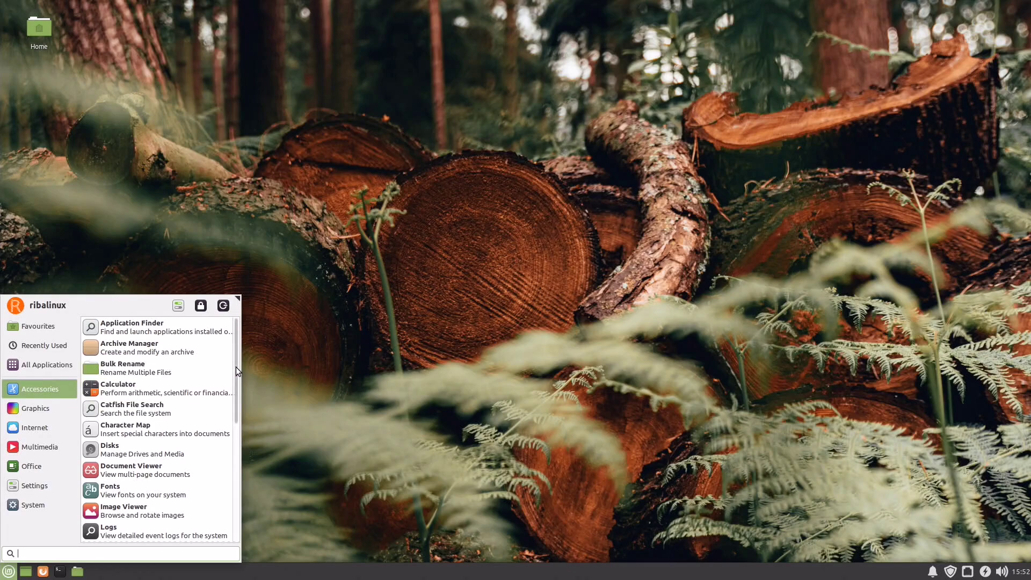
scroll(236, 367, "down", 1)
scroll(236, 366, "down", 2)
scroll(235, 366, "down", 1)
scroll(235, 367, "down", 2)
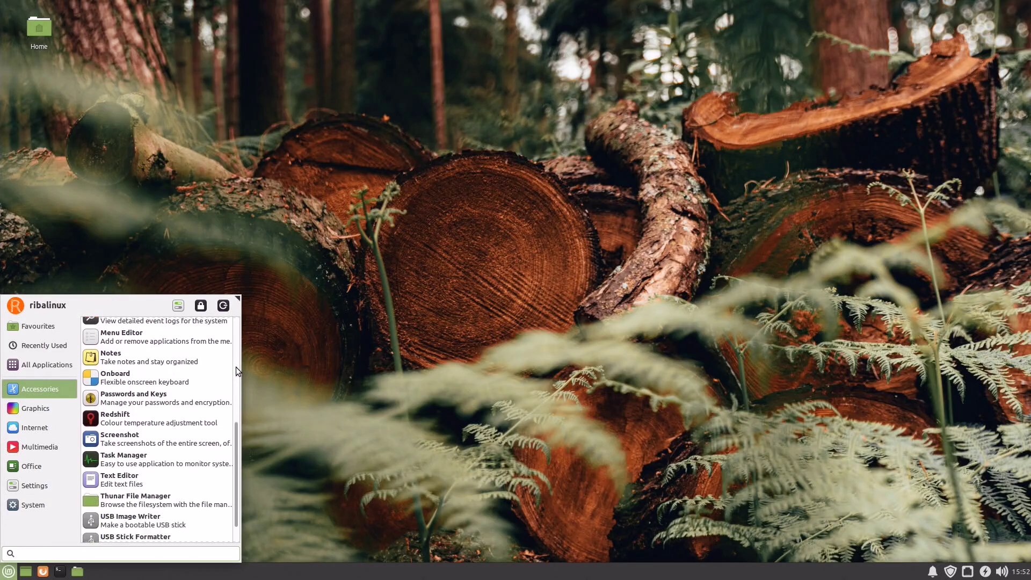
scroll(236, 366, "down", 1)
scroll(236, 367, "up", 1)
scroll(236, 367, "up", 2)
scroll(236, 366, "up", 2)
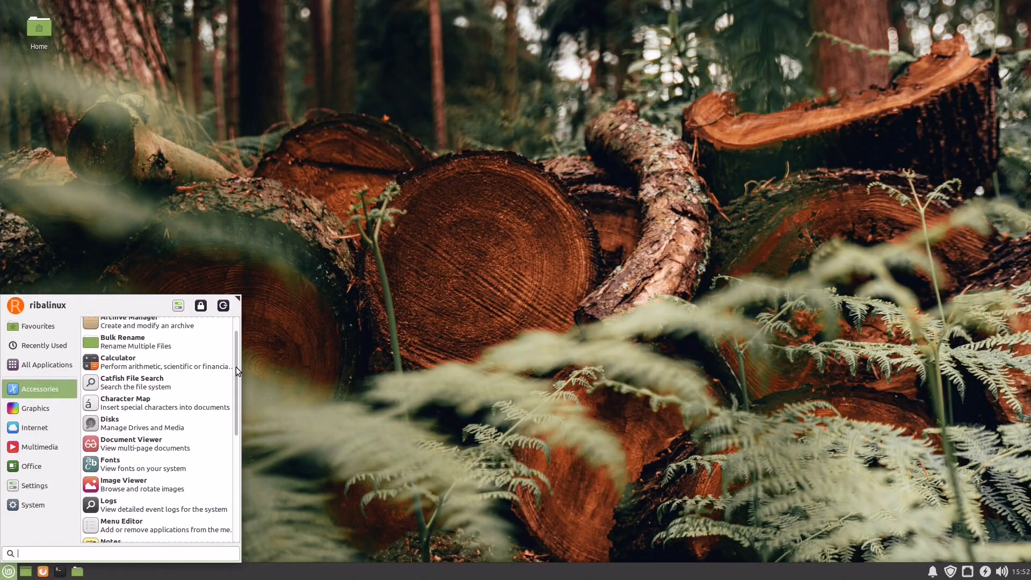
scroll(236, 366, "up", 1)
left_click(212, 386)
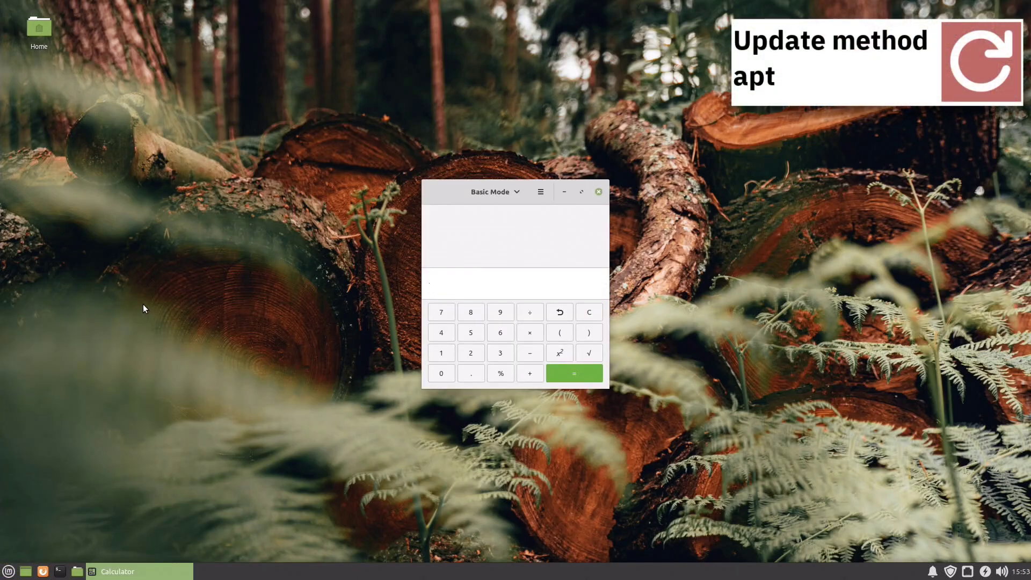
left_click(598, 192)
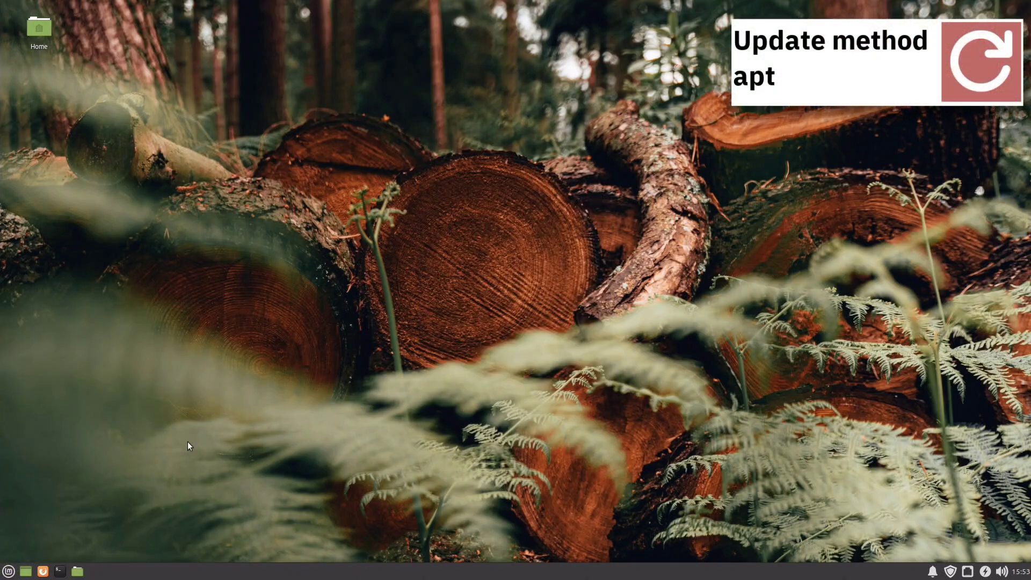
left_click(8, 572)
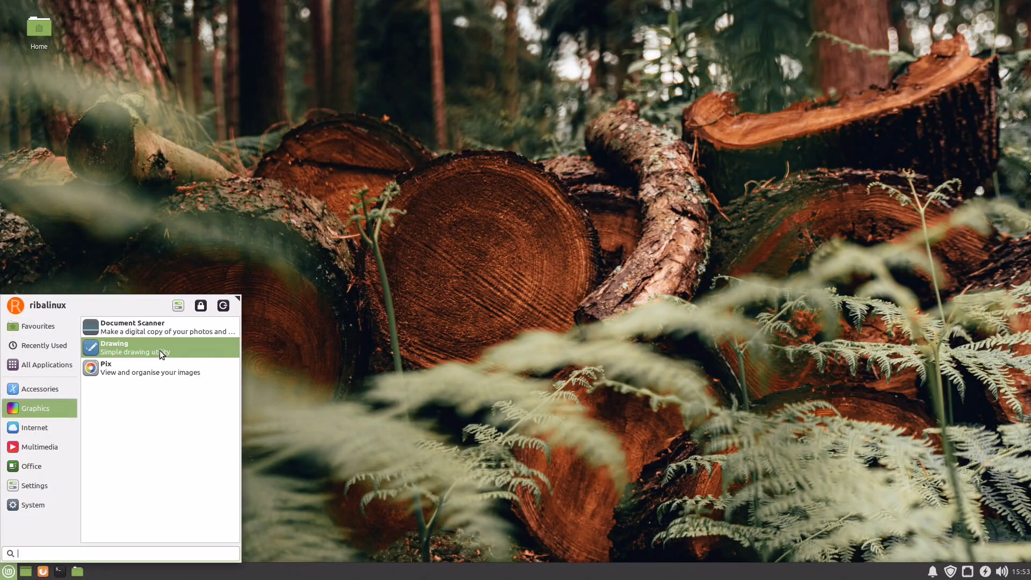
left_click(160, 351)
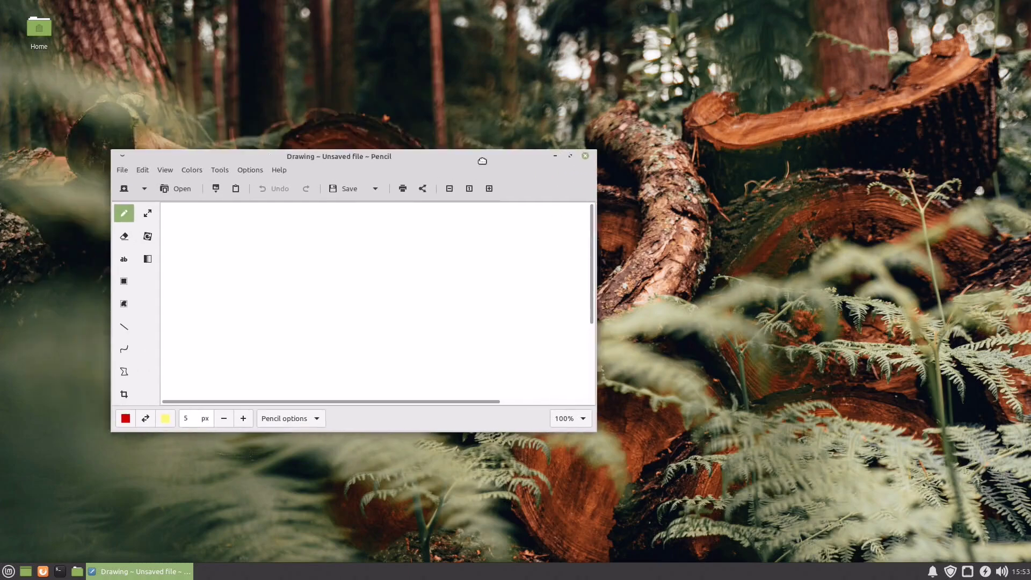
left_click(631, 130)
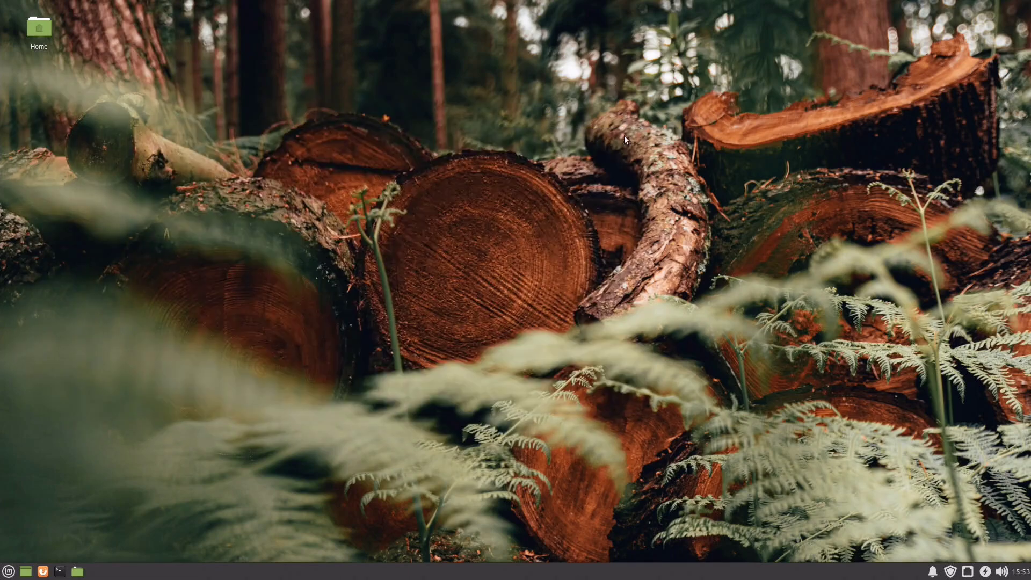
left_click(9, 571)
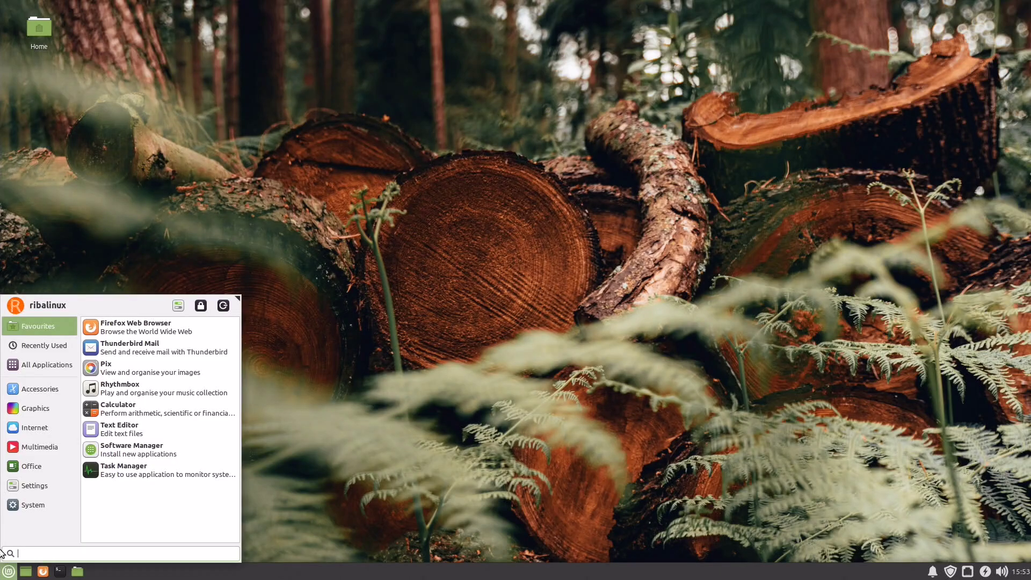
mouse_move(33, 427)
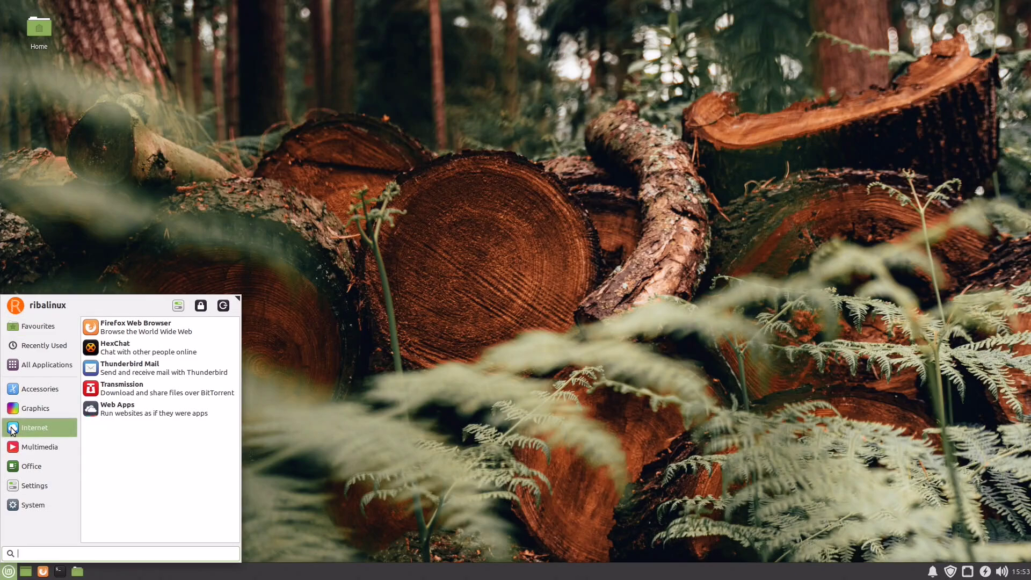
left_click(183, 323)
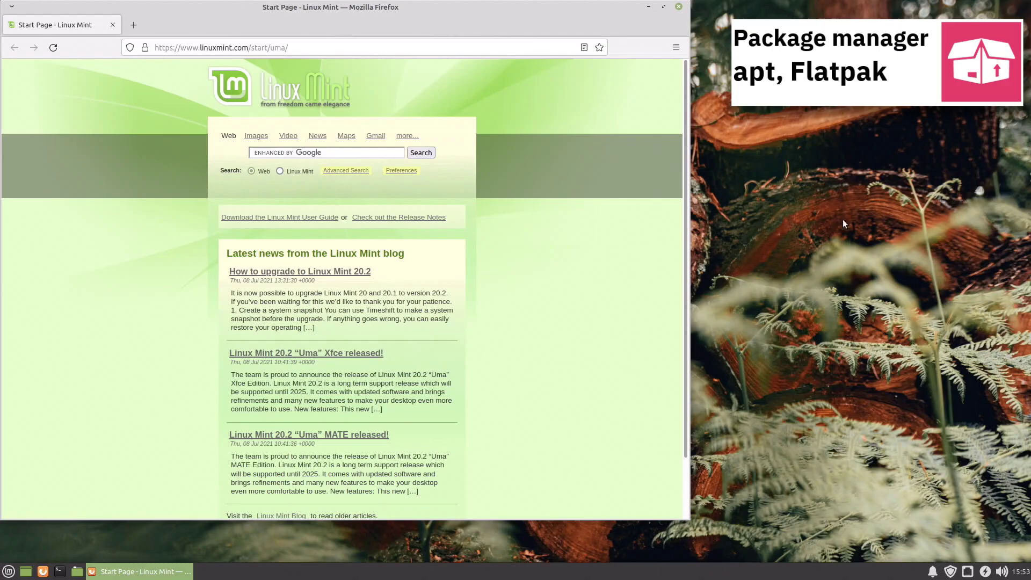
left_click(679, 6)
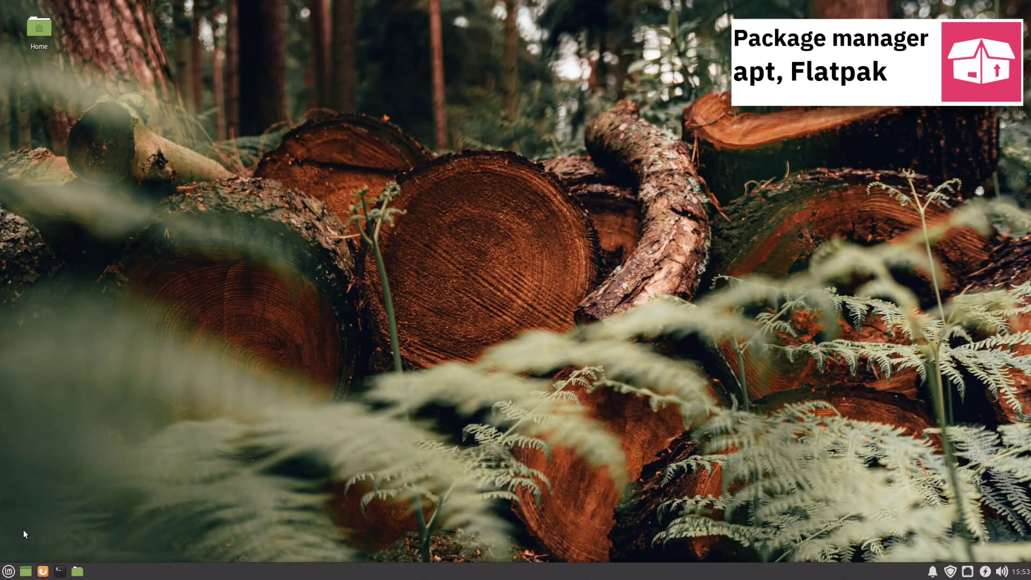
left_click(6, 573)
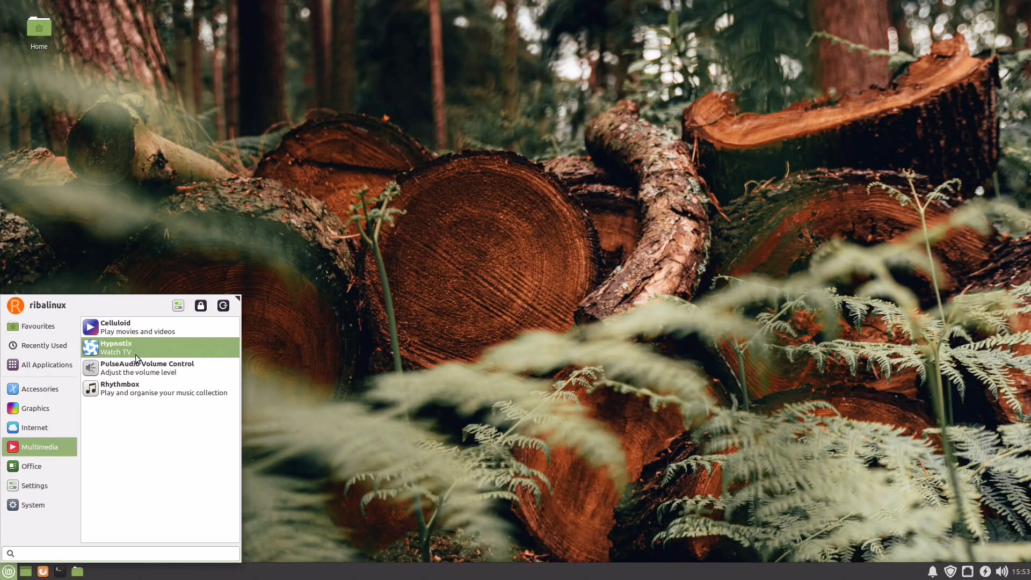
left_click(137, 331)
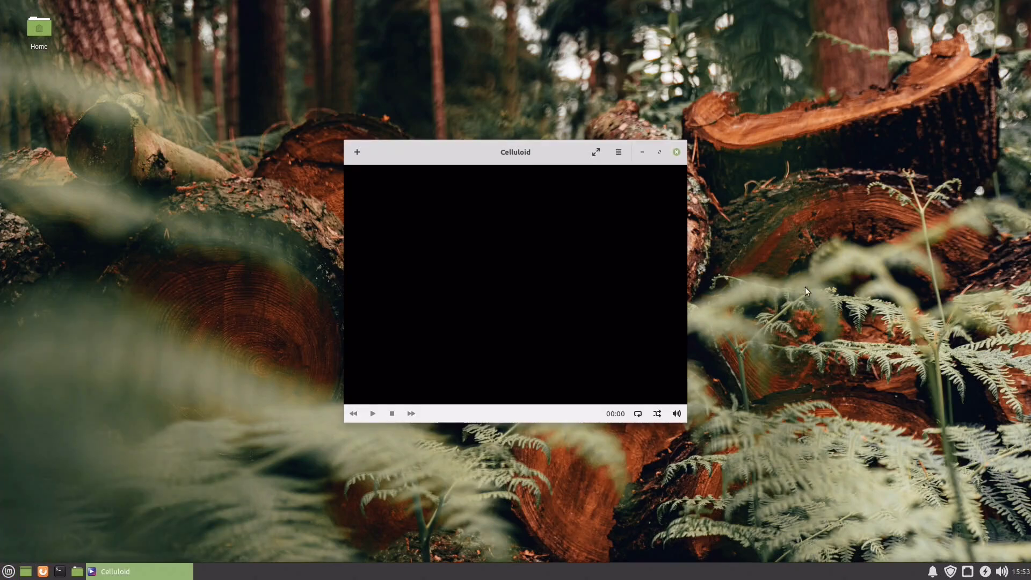
left_click(678, 152)
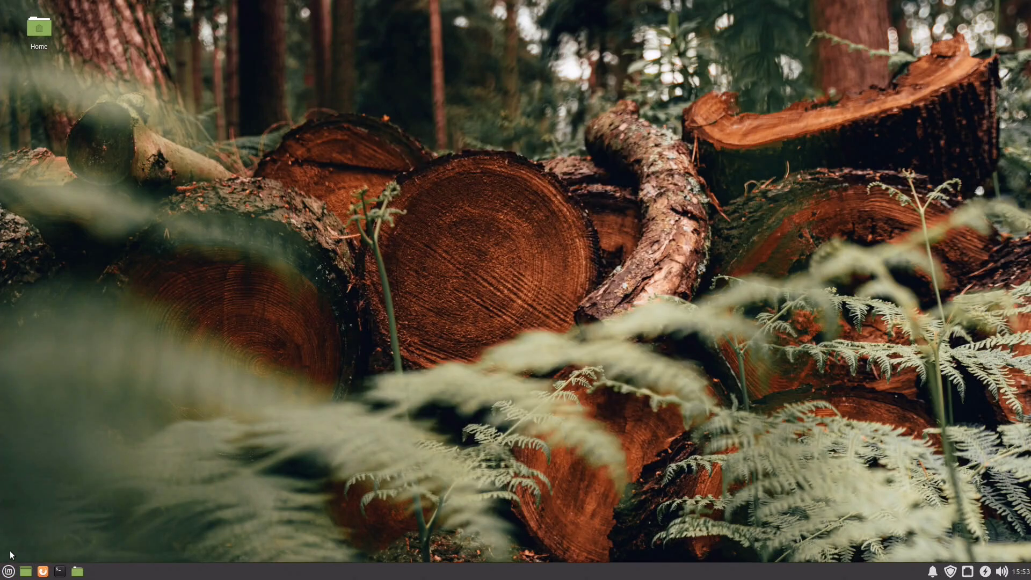
Launch LibreOffice Writer from the Office category, close it, and reopen the application menu.
left_click(7, 572)
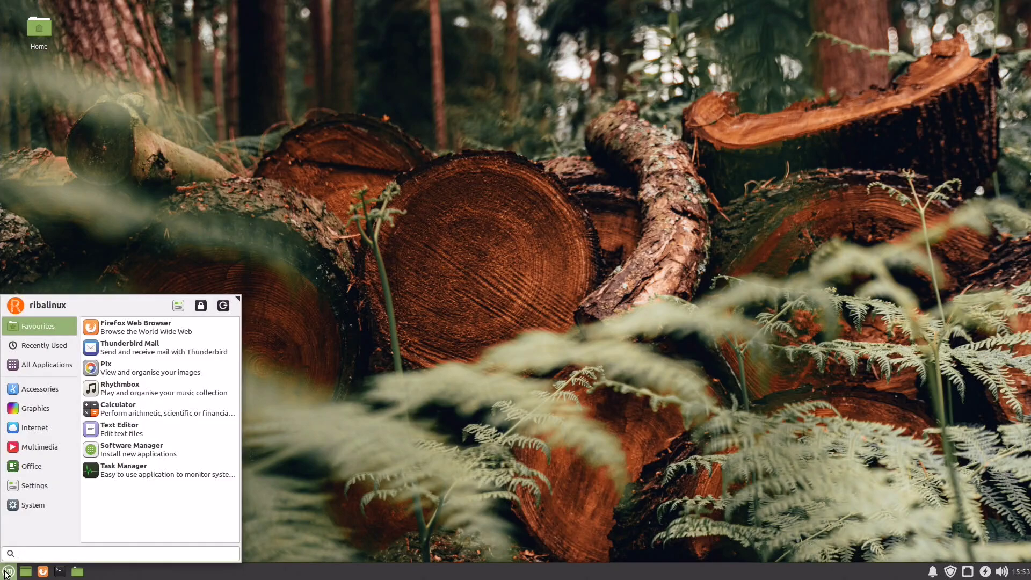
left_click(18, 466)
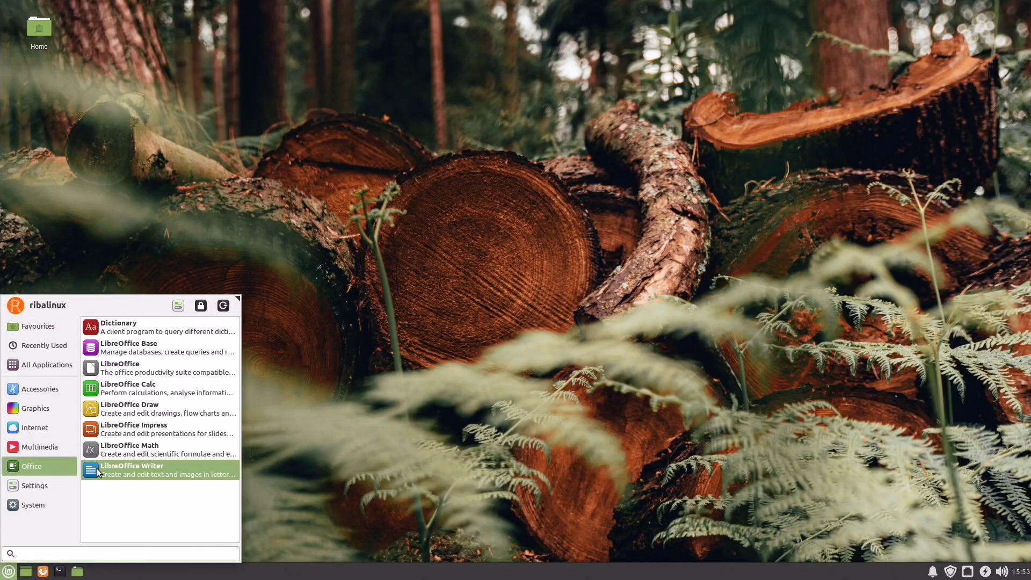
left_click(121, 470)
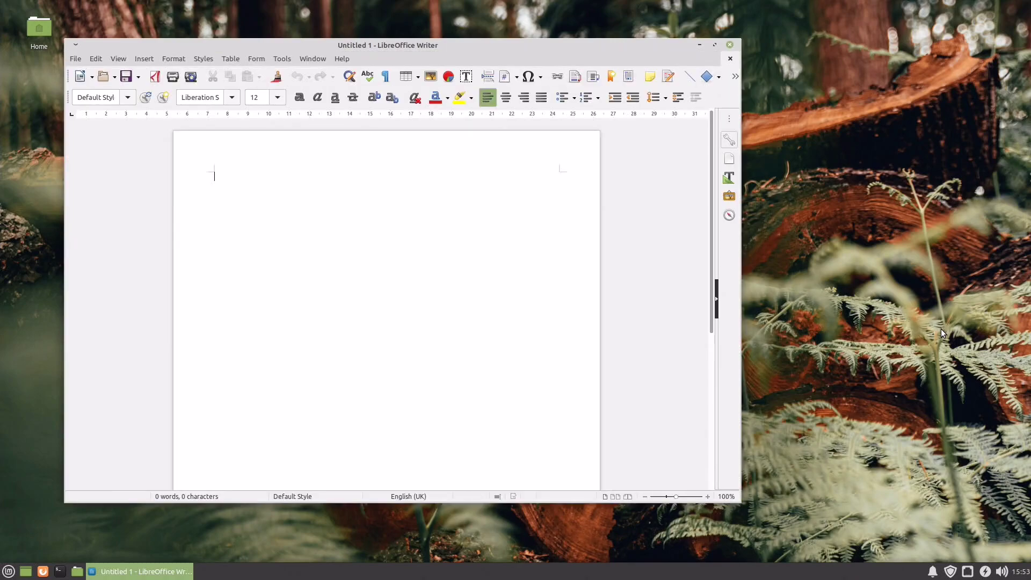
left_click(729, 44)
left_click(8, 572)
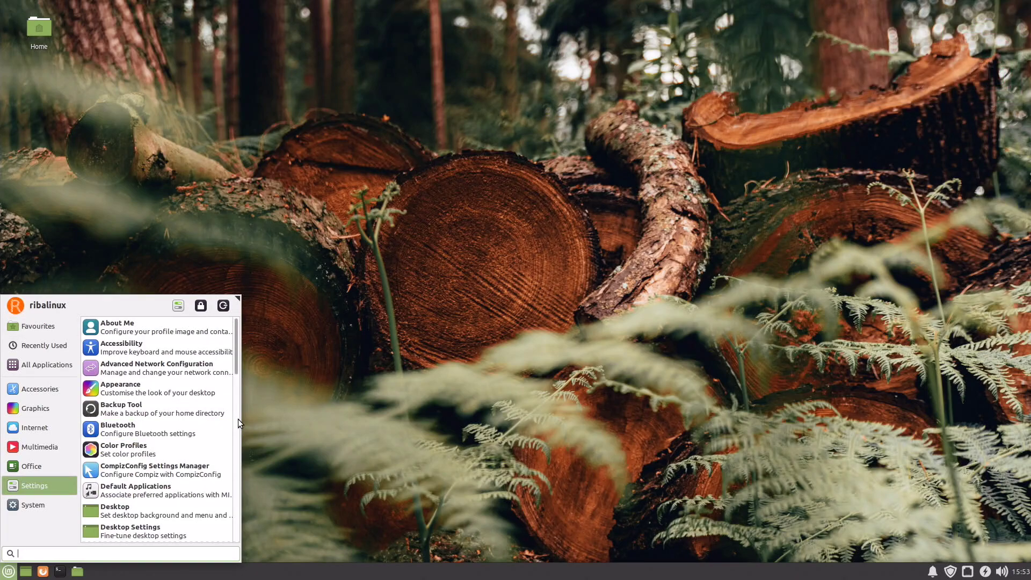
scroll(238, 419, "down", 2)
scroll(238, 419, "down", 2)
scroll(238, 419, "down", 2)
scroll(238, 419, "down", 2)
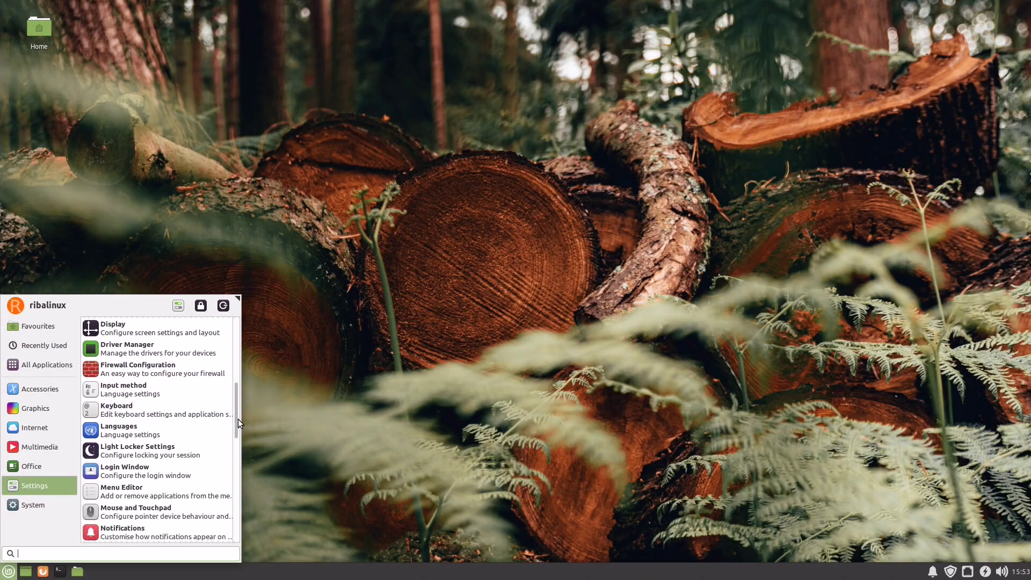
scroll(238, 419, "down", 2)
scroll(237, 420, "down", 2)
scroll(238, 419, "down", 2)
scroll(238, 419, "down", 2)
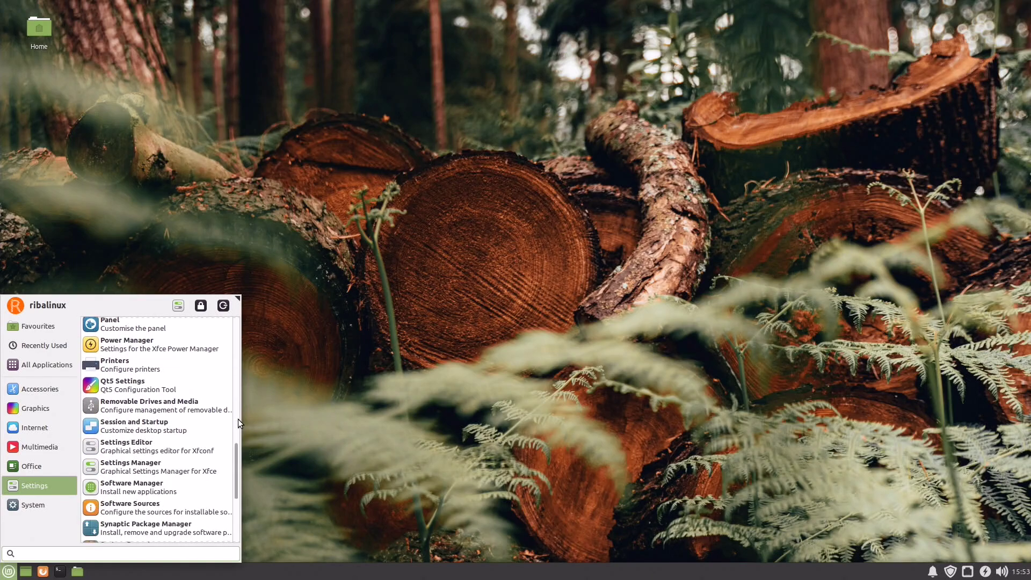
scroll(238, 419, "down", 2)
scroll(238, 420, "down", 2)
scroll(238, 419, "down", 2)
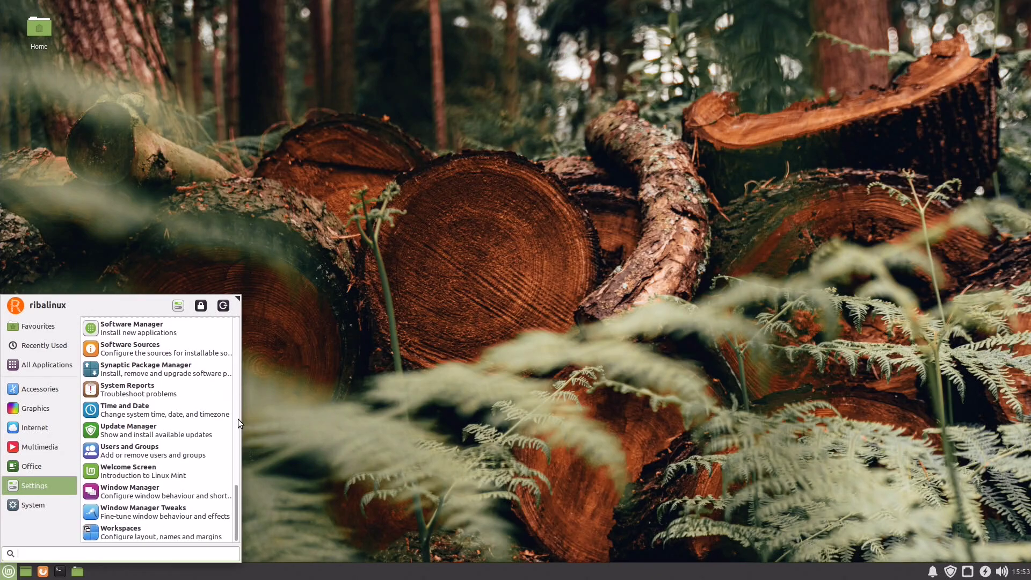
Launch Software Manager from the Settings list, close it, and reopen the application menu.
left_click(149, 334)
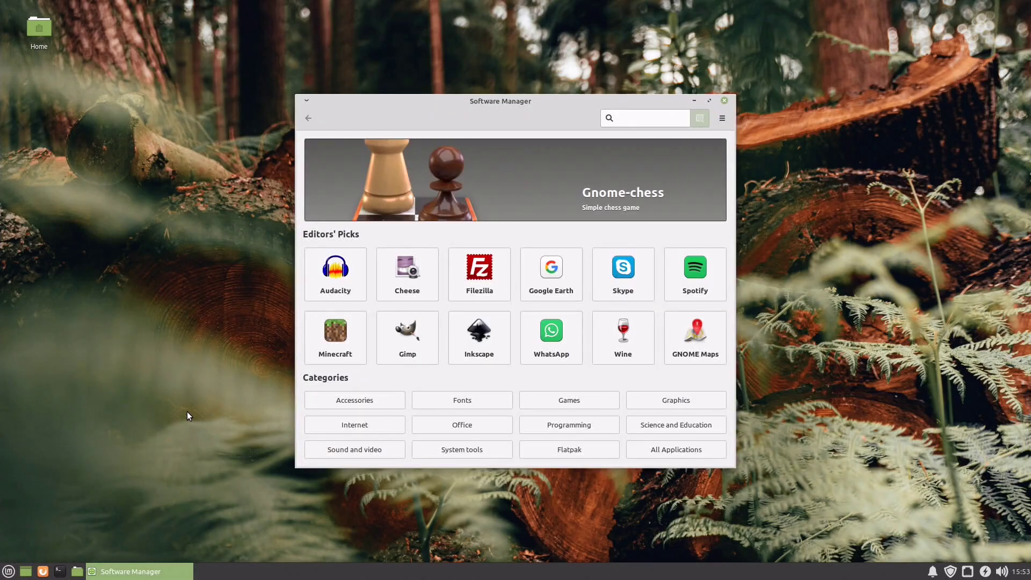
left_click(726, 103)
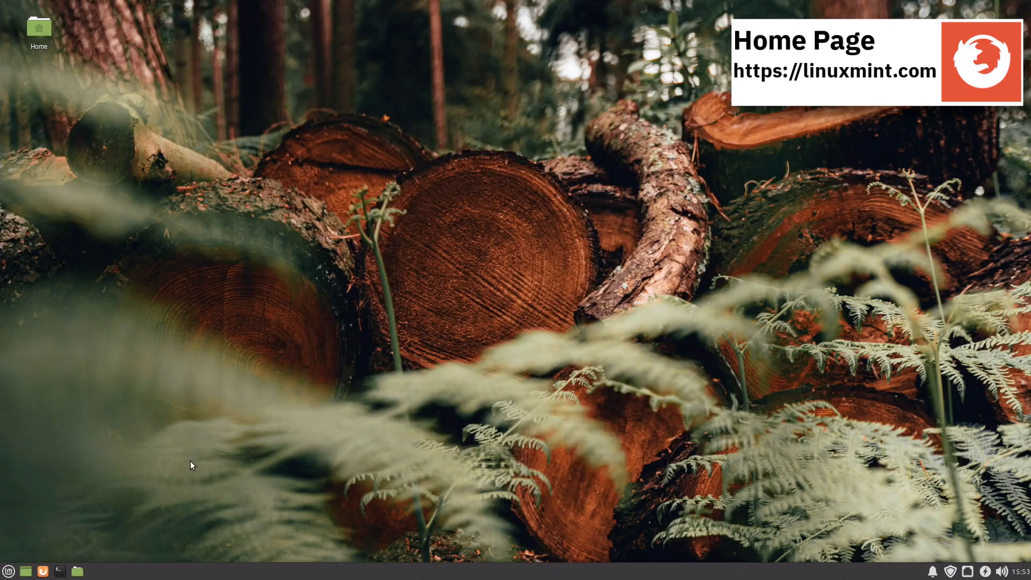
left_click(7, 571)
mouse_move(33, 505)
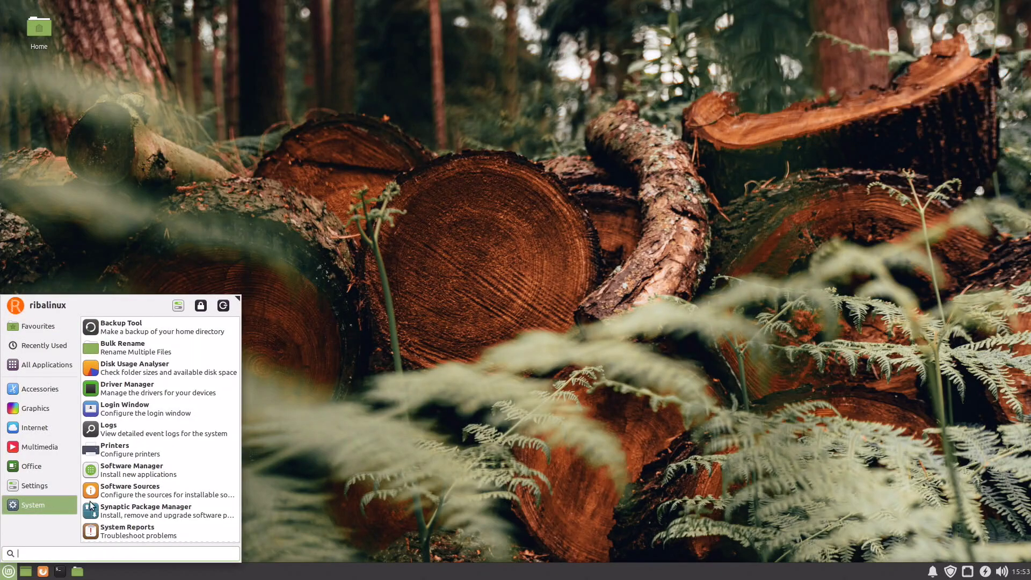
scroll(236, 465, "down", 3)
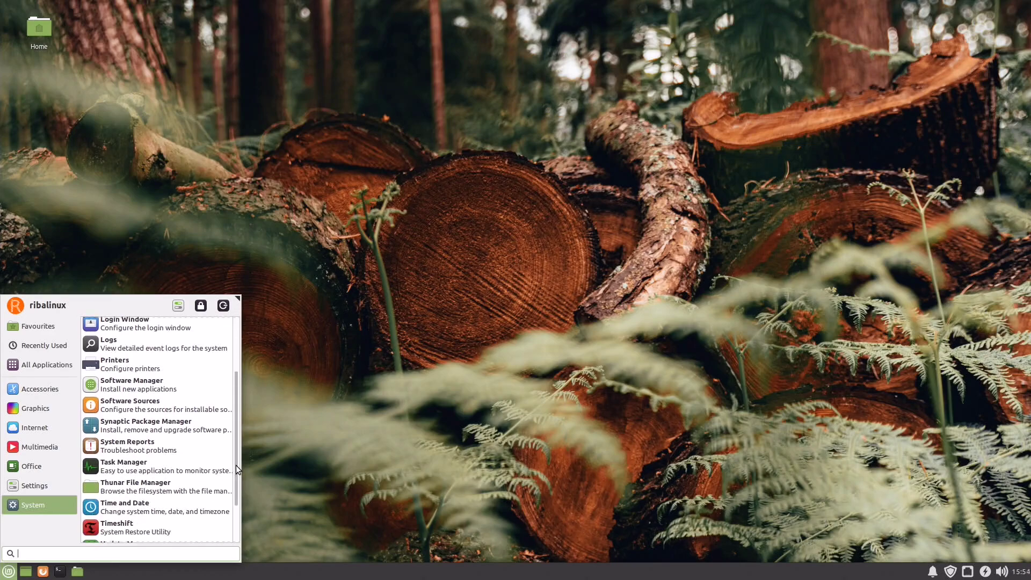
scroll(236, 466, "down", 2)
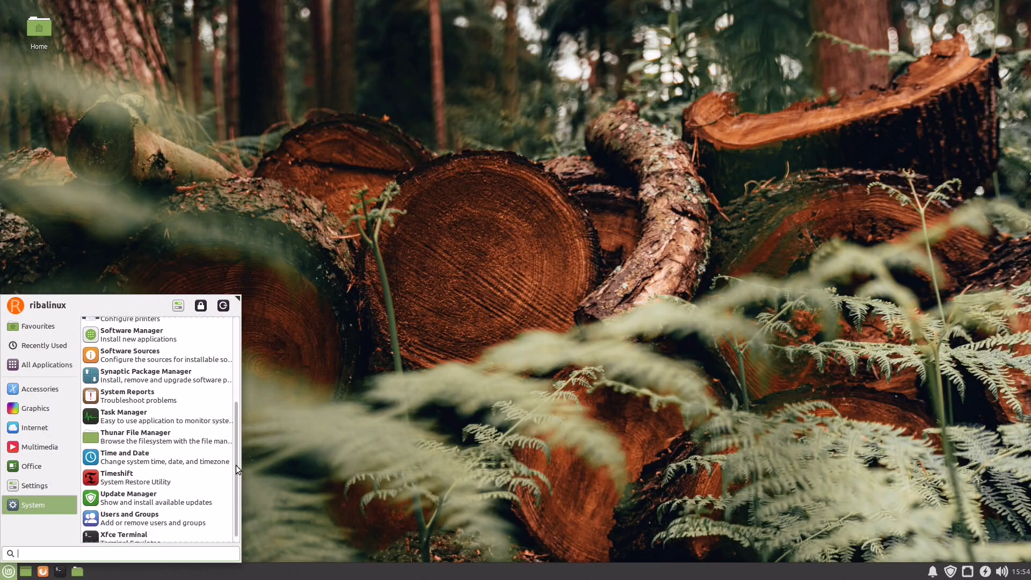
Launch Timeshift with the password, see that the snapshot list is empty, and close it.
left_click(166, 475)
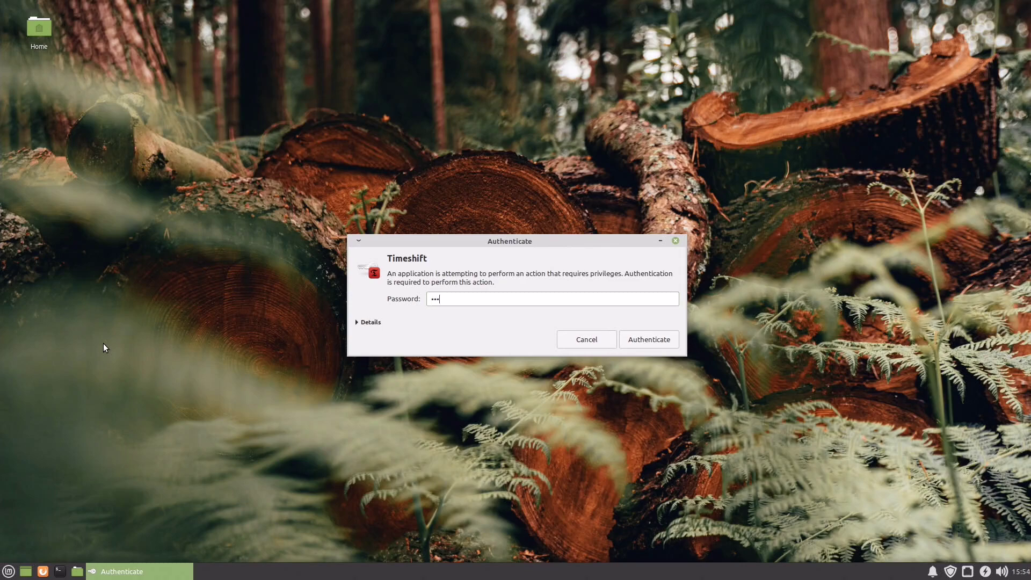
key("Return")
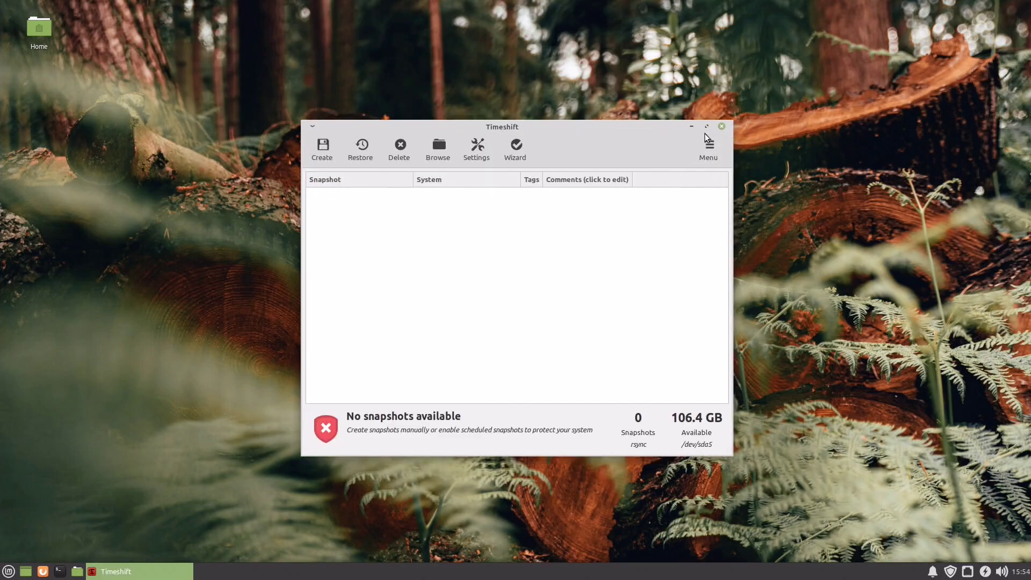
left_click(721, 127)
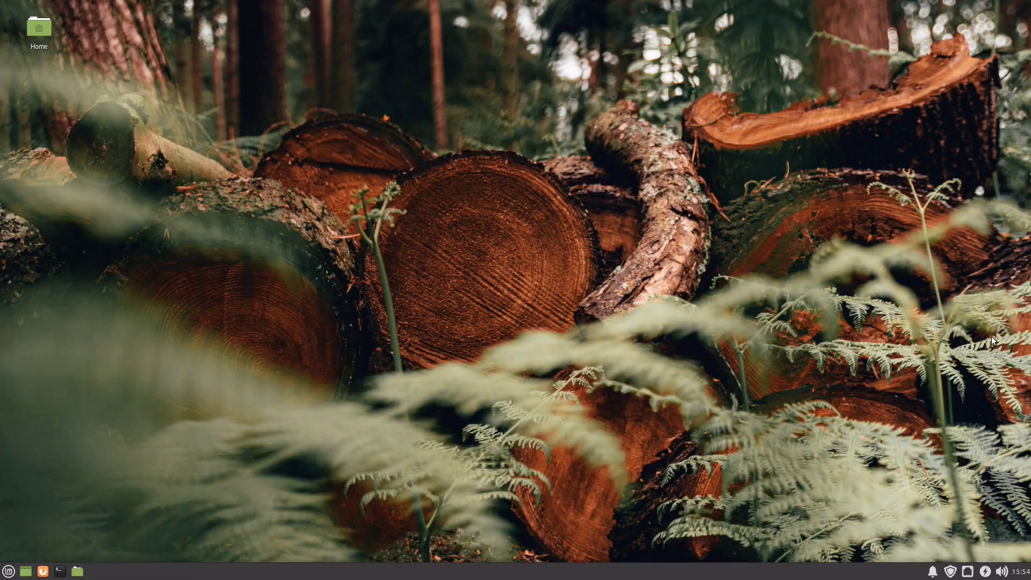